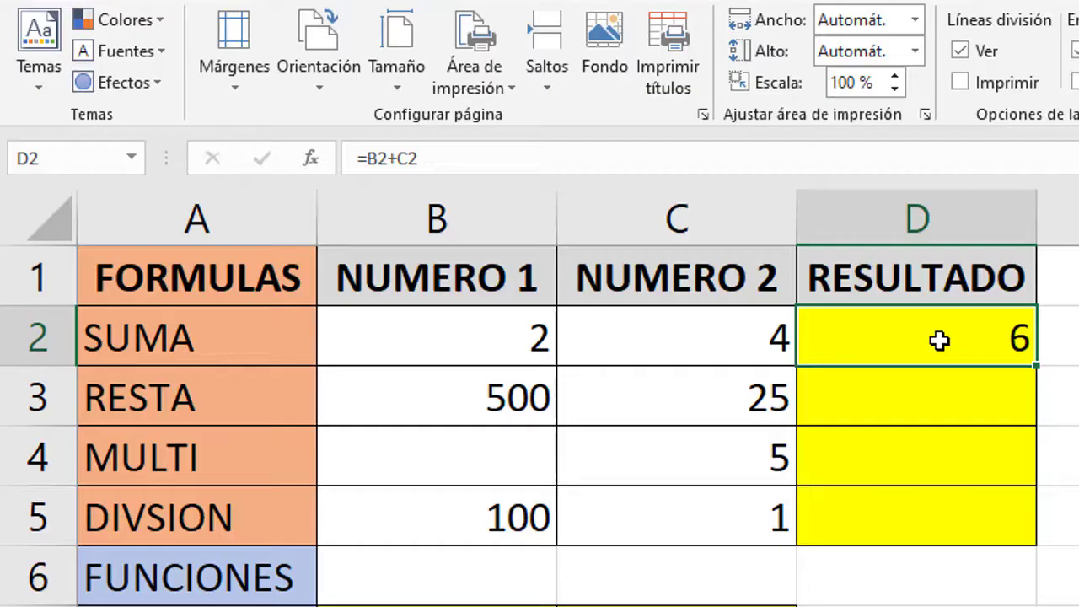
# Remove the equals sign from the formula in D2 so the cell holds B2+C2 as plain text
pyautogui.press('F2')
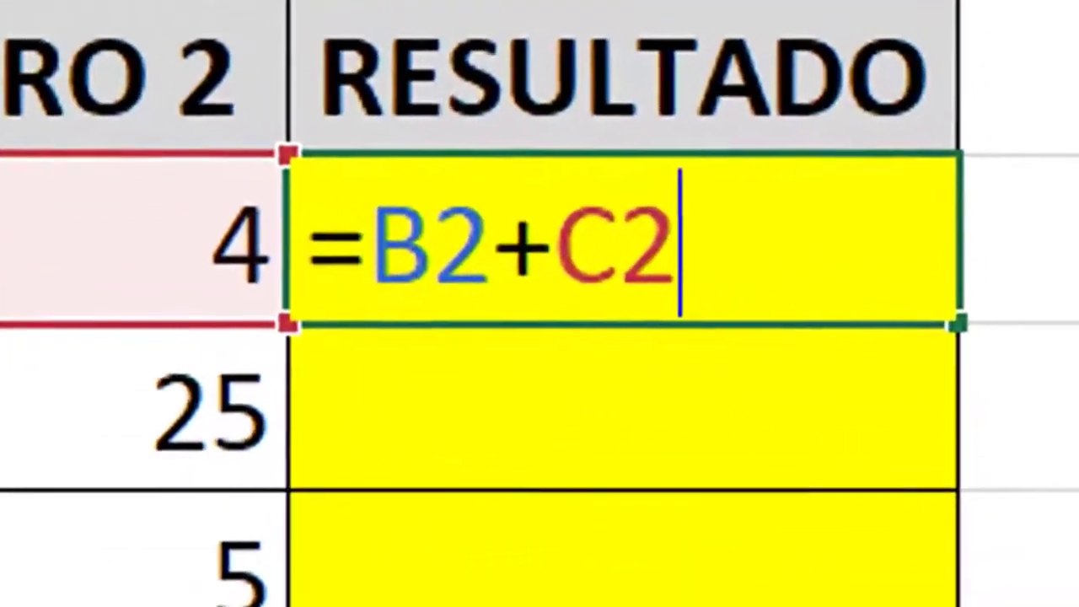
pyautogui.press('Left')
pyautogui.press('Left')
pyautogui.press('Left')
pyautogui.press('Left')
pyautogui.press('Left')
pyautogui.press('Left')
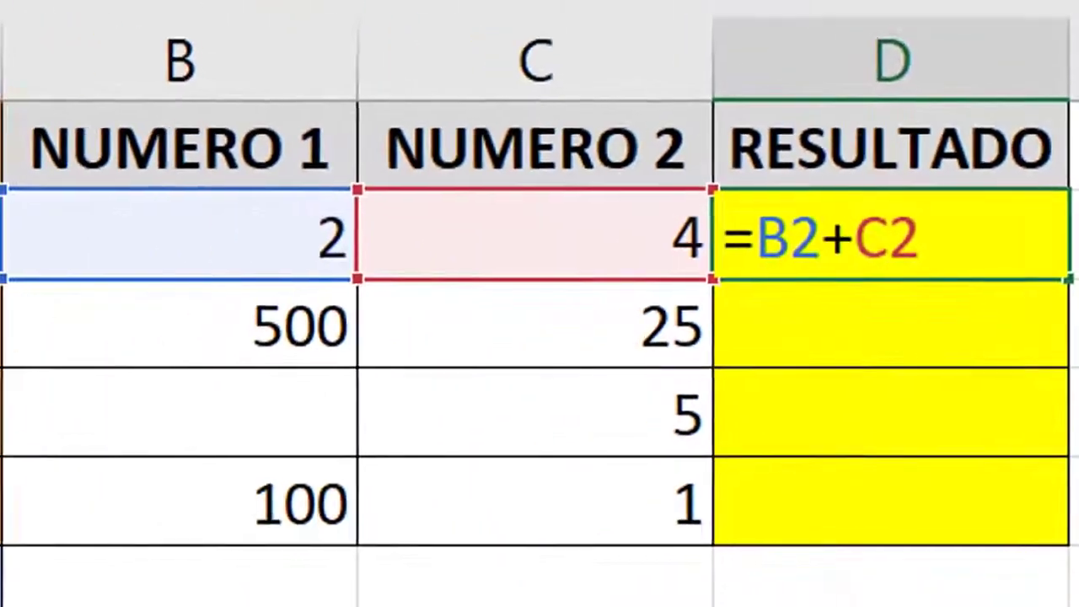
pyautogui.press('Delete')
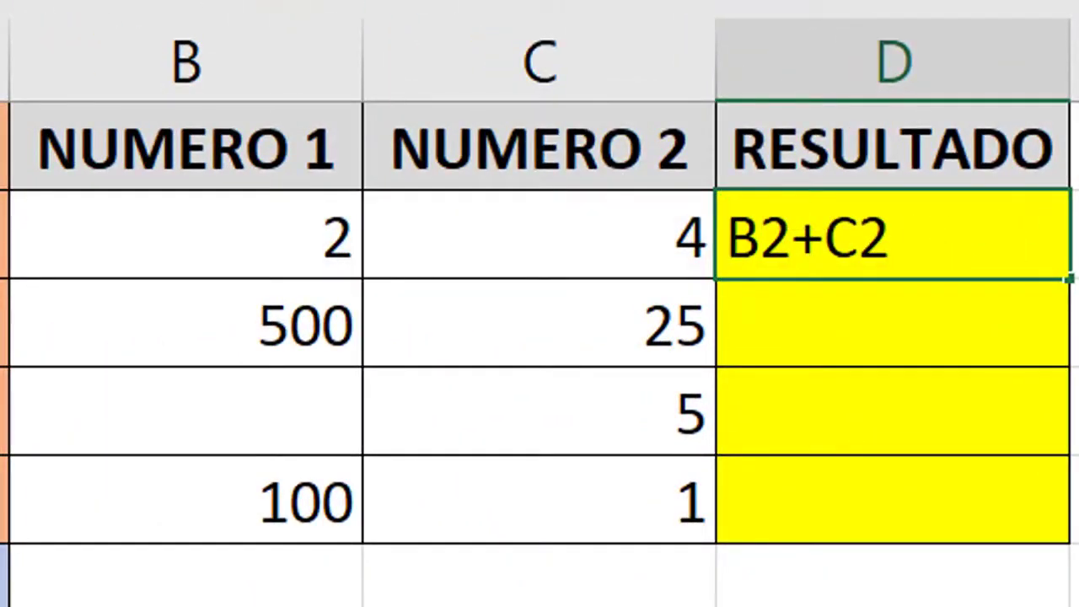
pyautogui.press('Return')
pyautogui.press('Up')
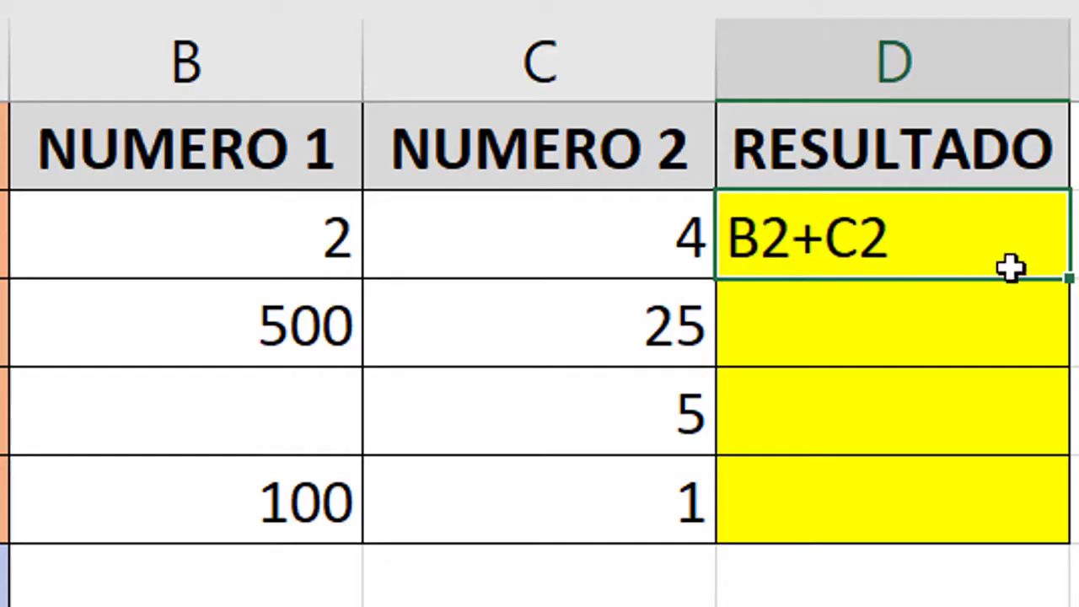
# Put the equals sign back at the start of D2's content to make it =B2+C2
pyautogui.press('F2')
pyautogui.press('Left')
pyautogui.press('Left')
pyautogui.press('Left')
pyautogui.press('Left')
pyautogui.press('Left')
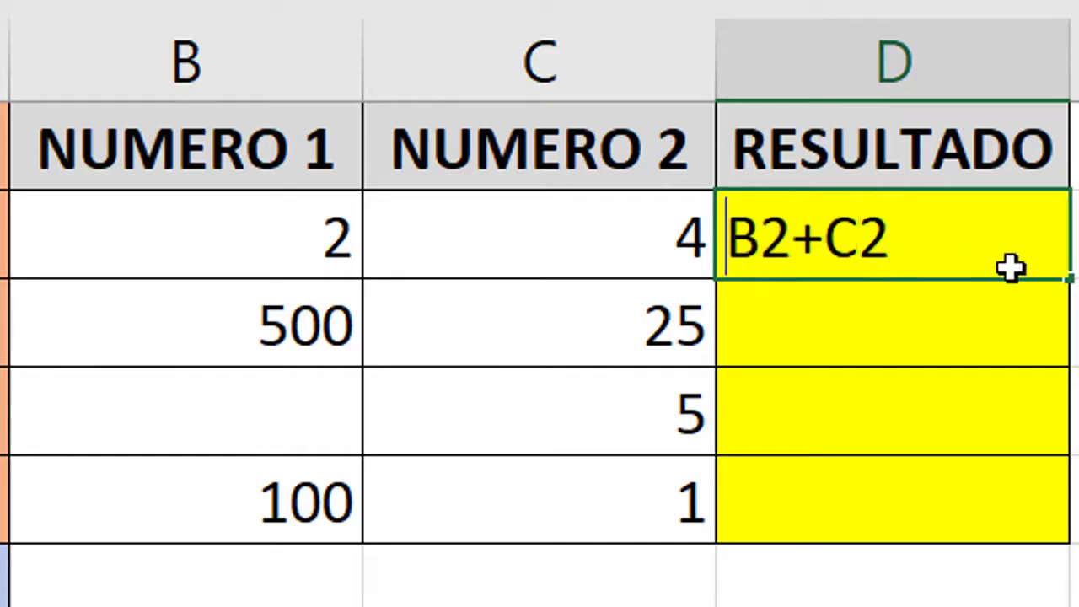
pyautogui.write('=')
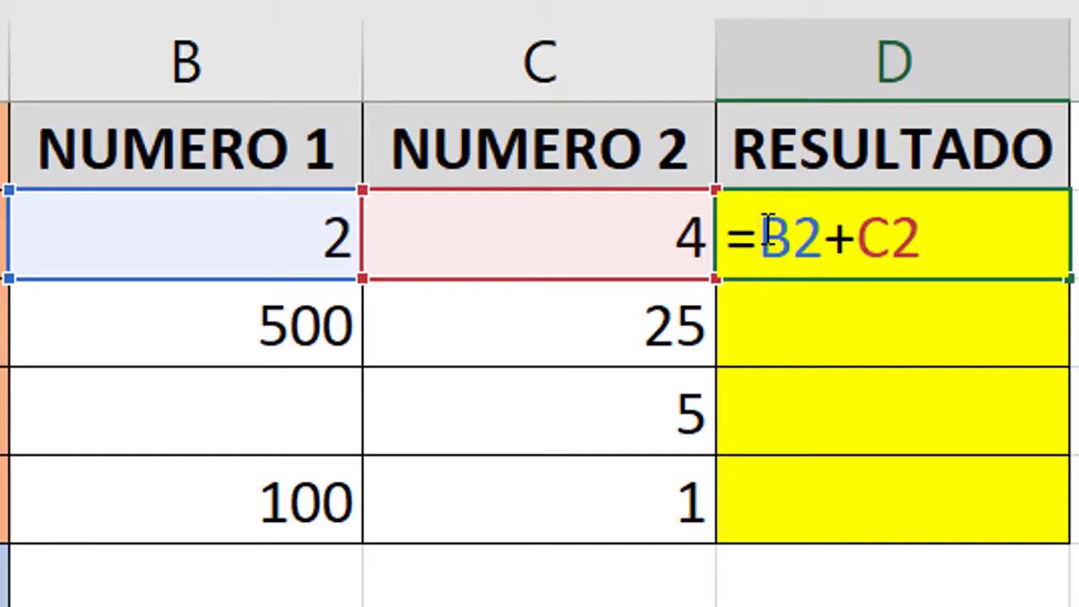
# Replace the leading equals sign in D2 with a plus sign and enter the formula as +B2+C2
pyautogui.press('BackSpace')
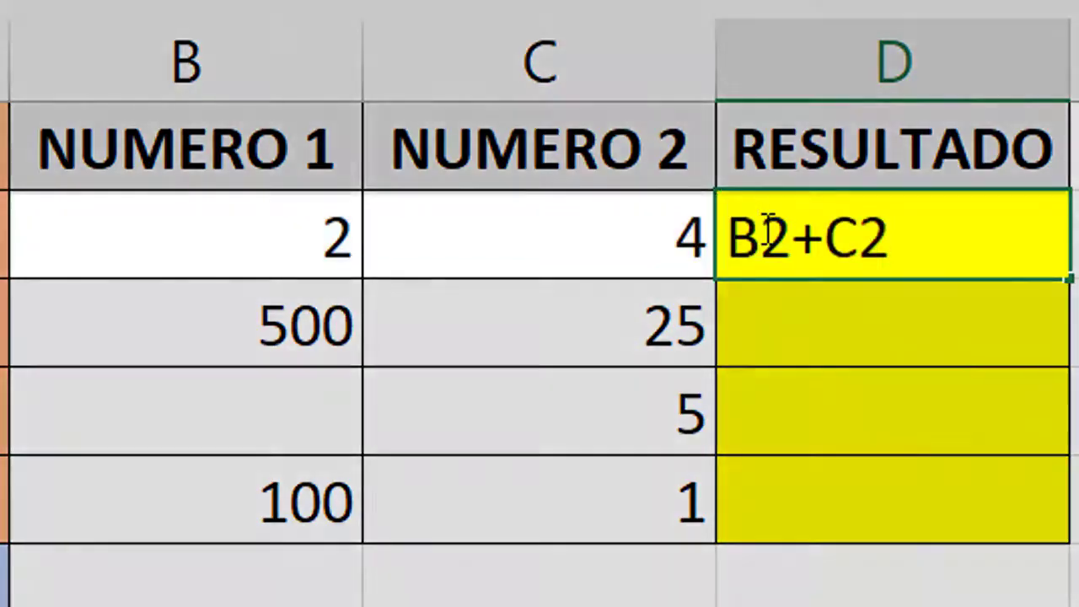
pyautogui.write('+')
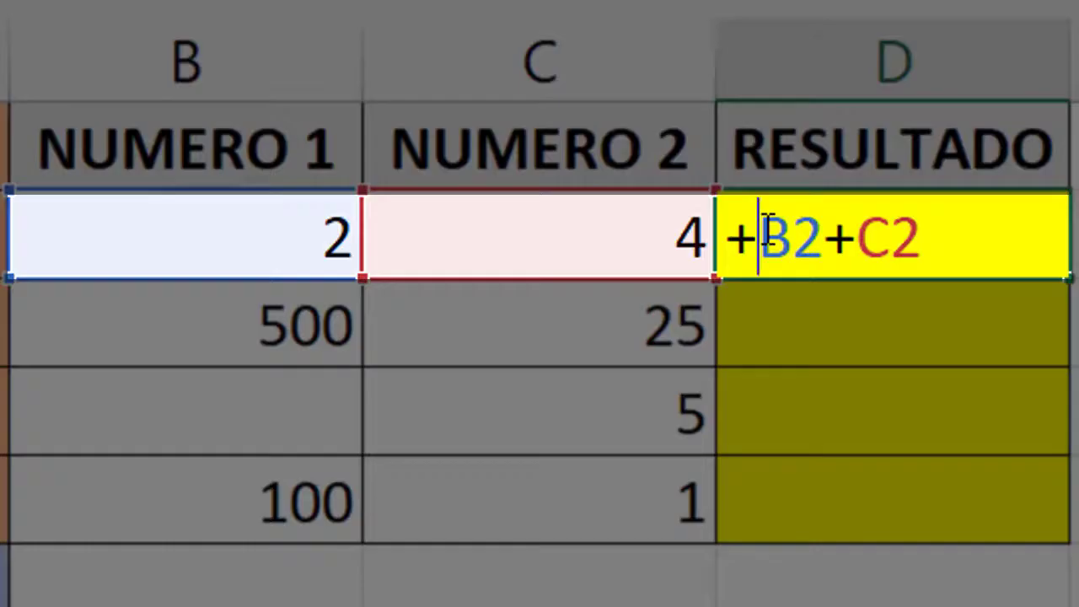
pyautogui.click(768, 229)
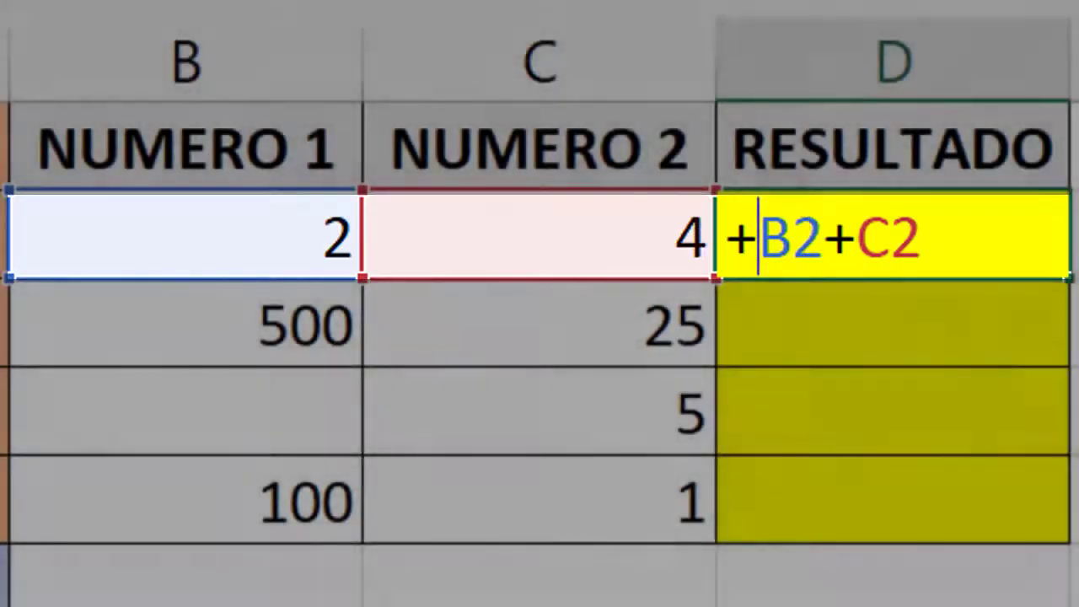
pyautogui.hotkey('ctrl', 'Return')
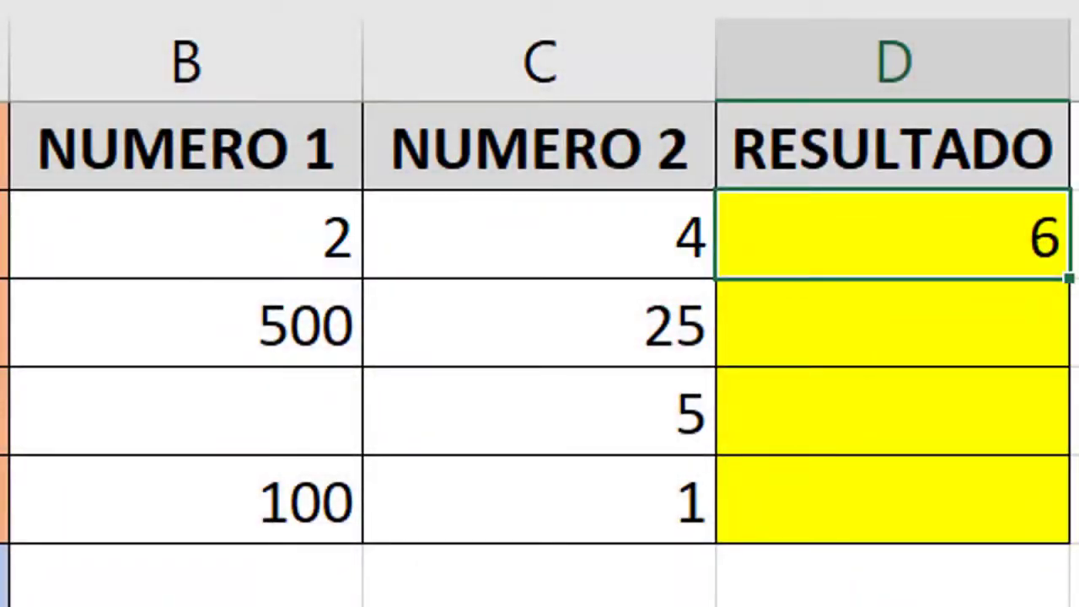
# Edit D2's formula and delete the extra plus sign after the equals sign, leaving =B2+C2
pyautogui.press('F2')
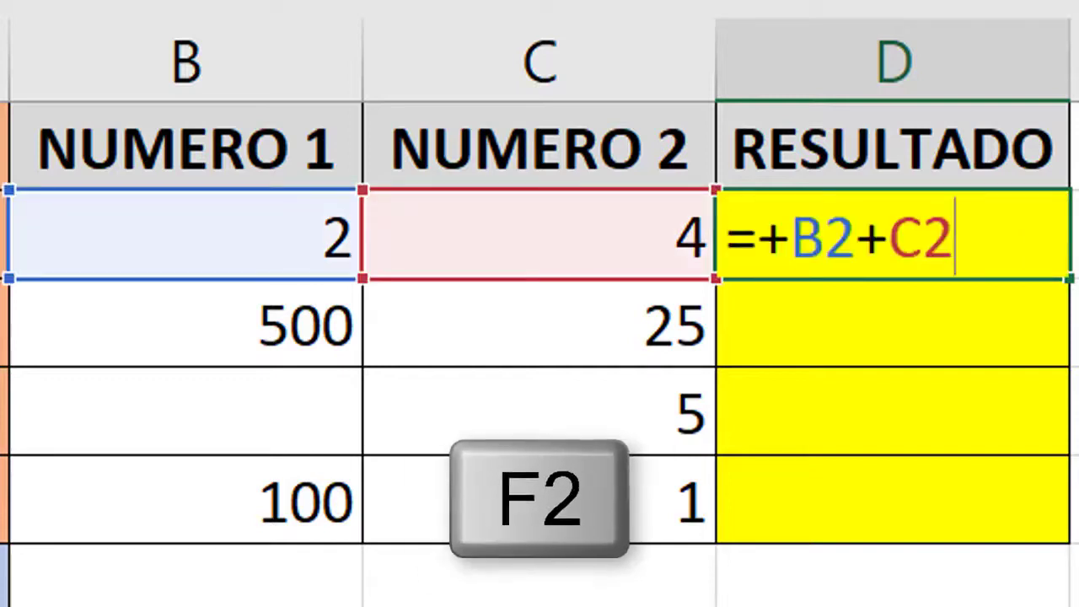
pyautogui.press('Left')
pyautogui.press('Home')
pyautogui.press('Right')
pyautogui.press('Right')
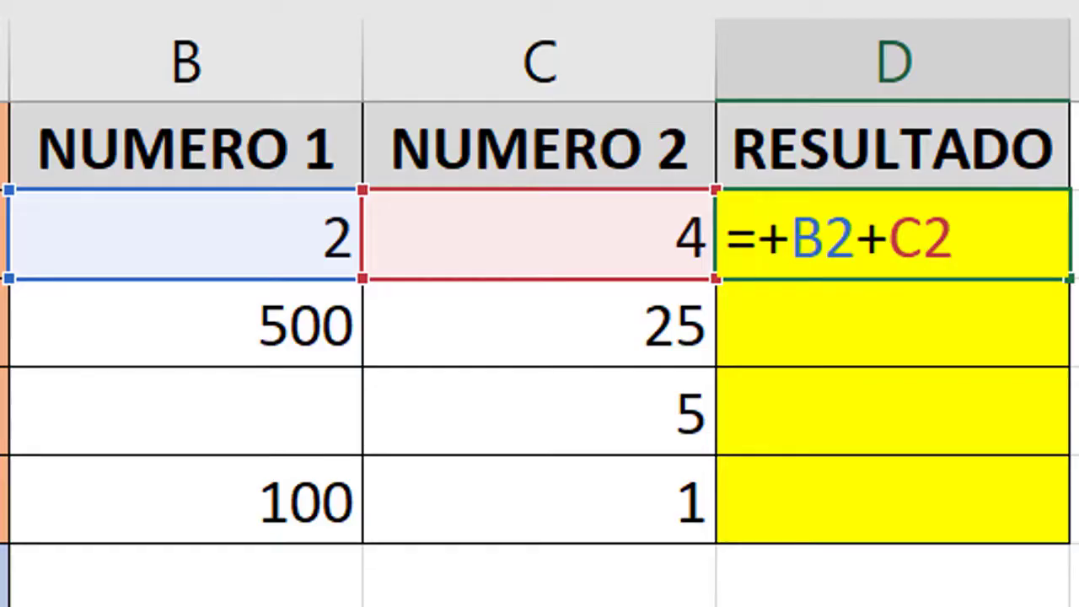
pyautogui.press('BackSpace')
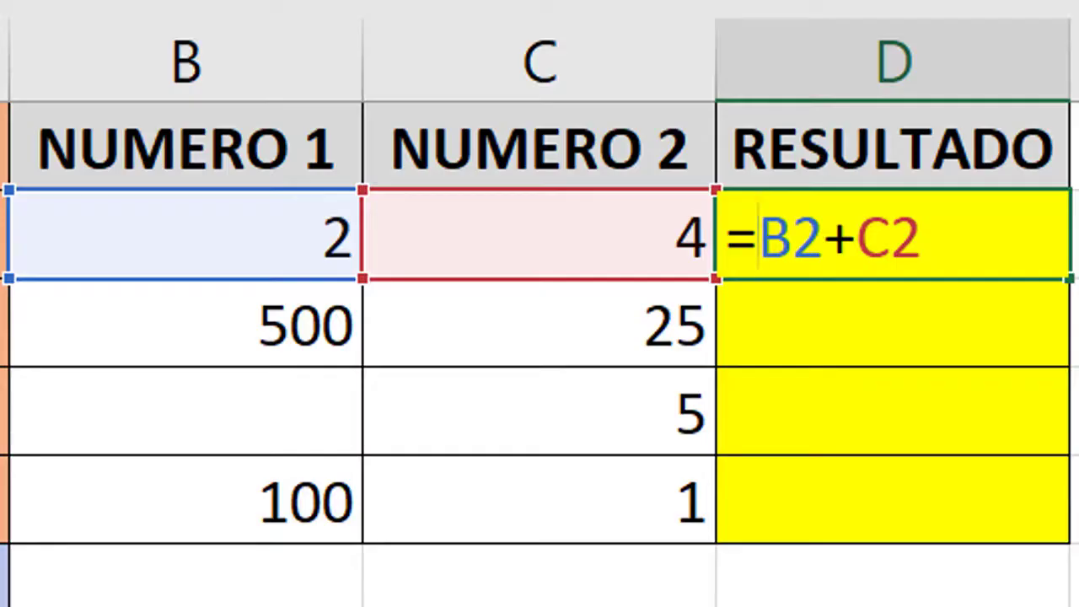
# Try entering D2's first reference reversed, as =2B+C2, and accept the proposed correction to =B2+C2
pyautogui.click(922, 238)
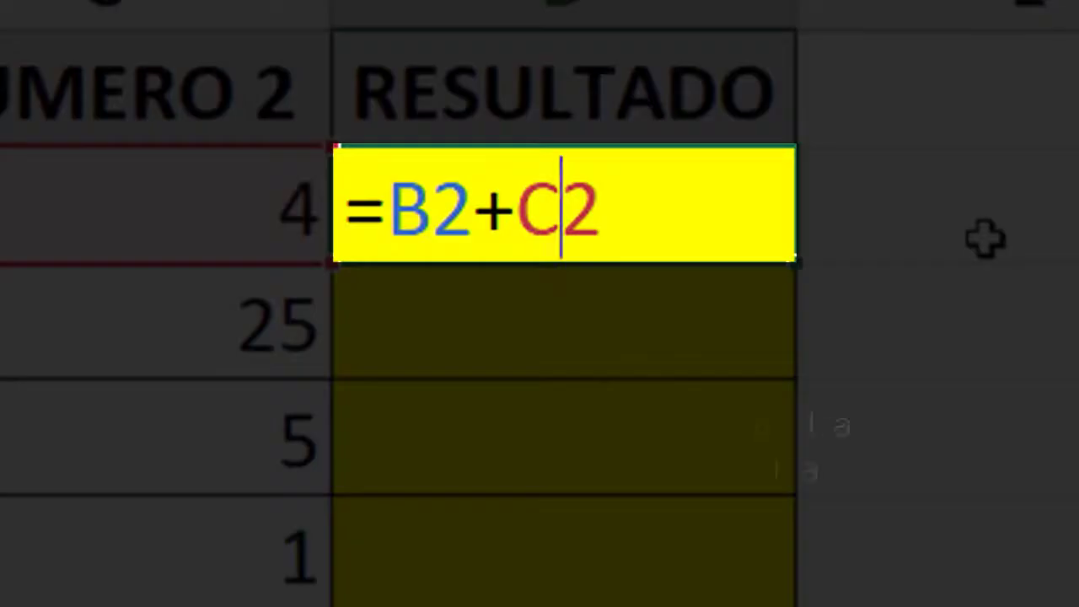
pyautogui.press('Left')
pyautogui.press('Left')
pyautogui.press('Left')
pyautogui.press('Left')
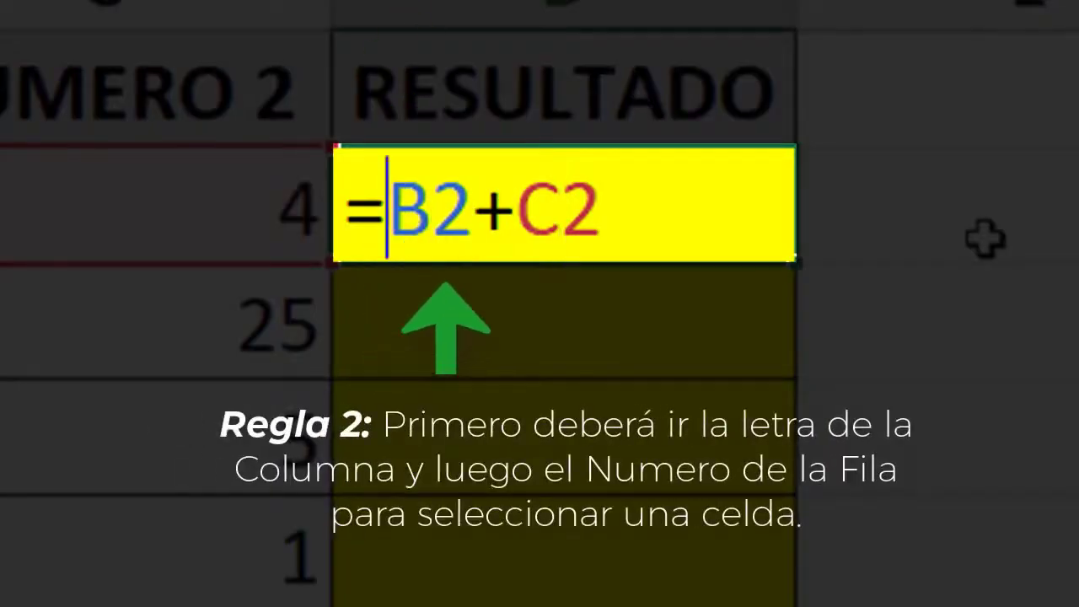
pyautogui.press('Delete')
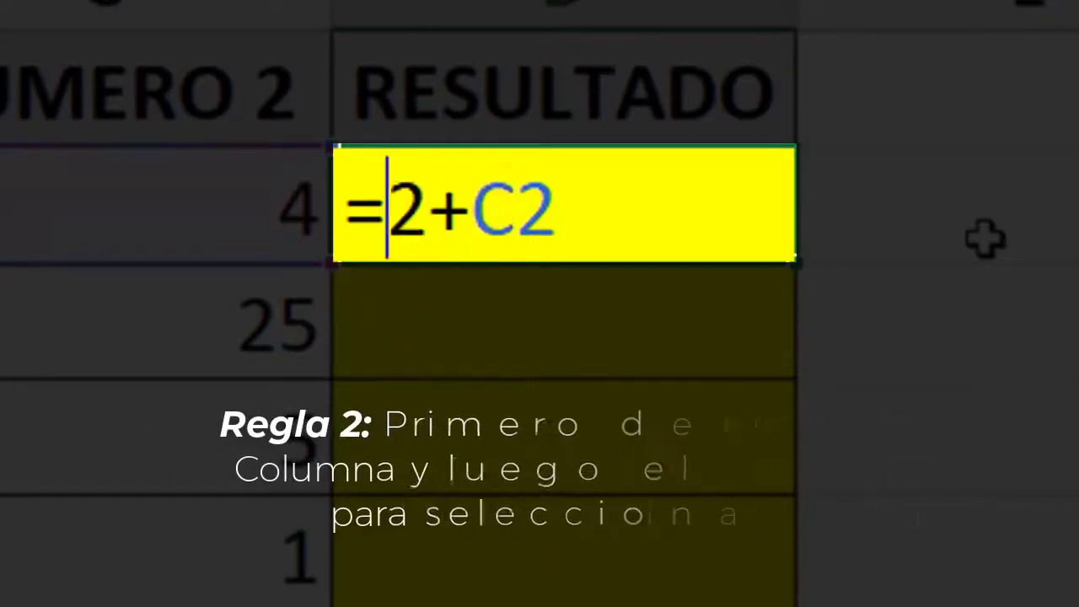
pyautogui.press('Right')
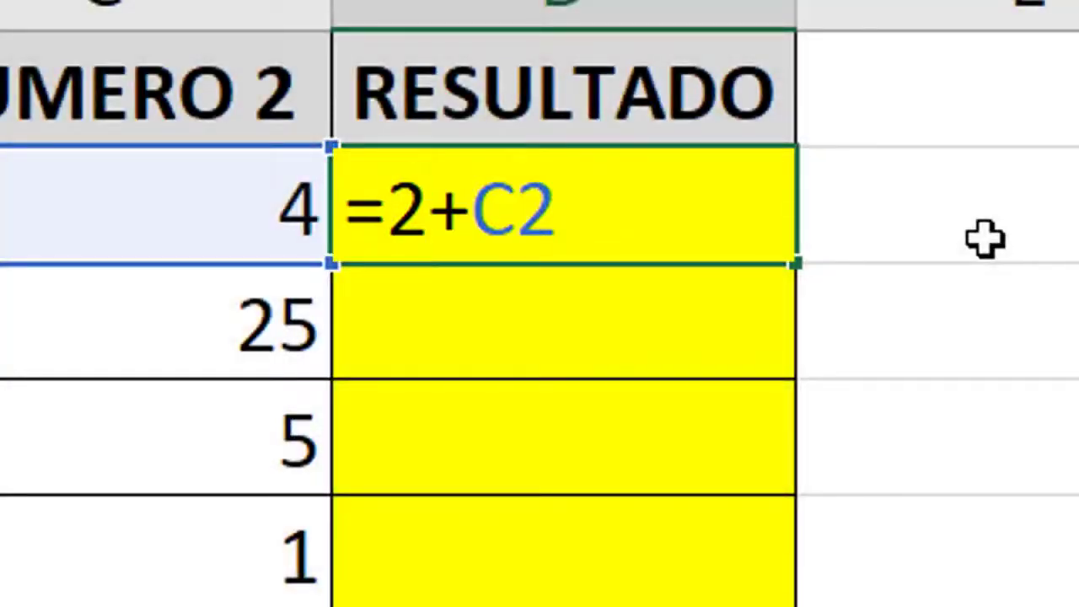
pyautogui.write('B')
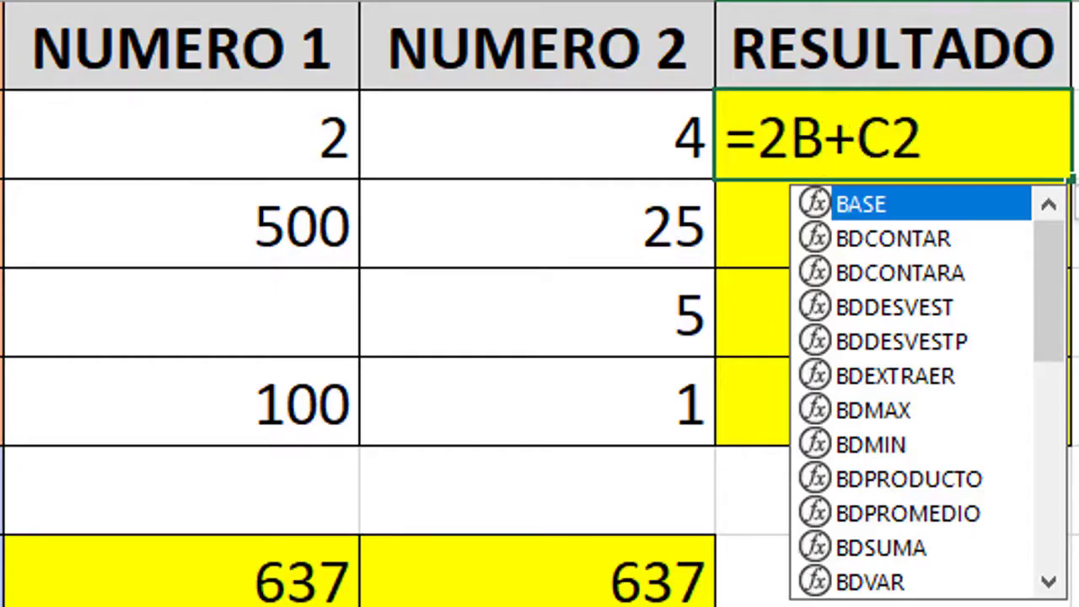
pyautogui.press('Return')
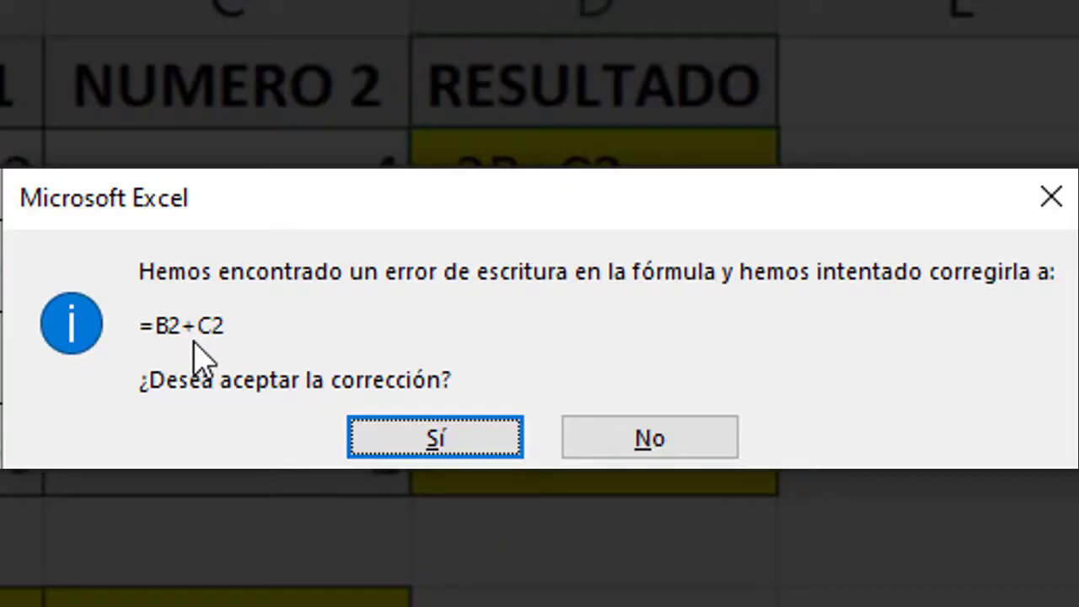
pyautogui.click(443, 442)
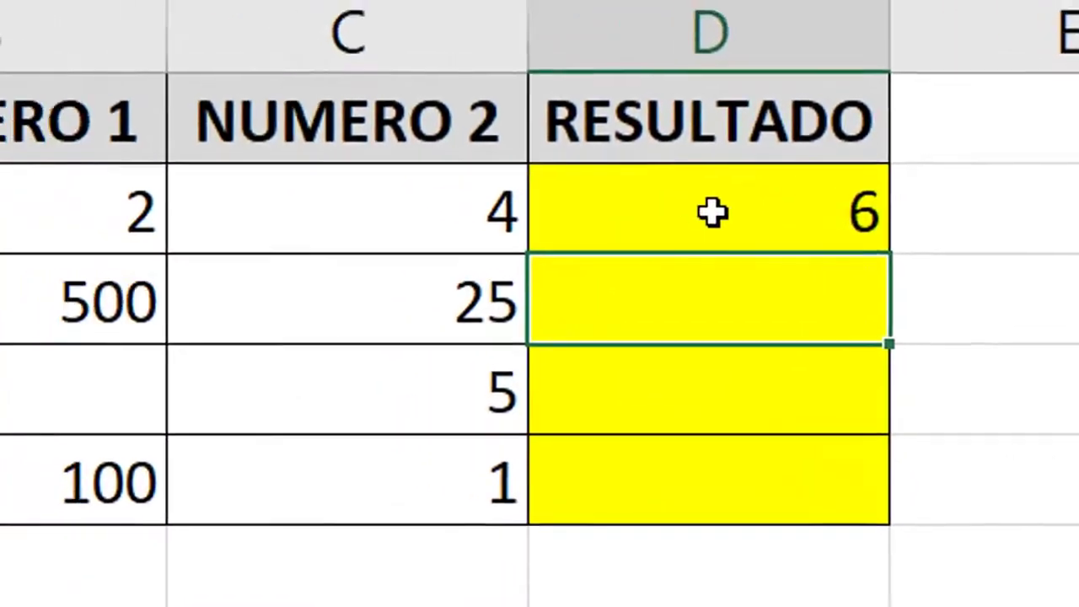
# Examine the cell references and the operator in the formula of cell D2
pyautogui.click(596, 176)
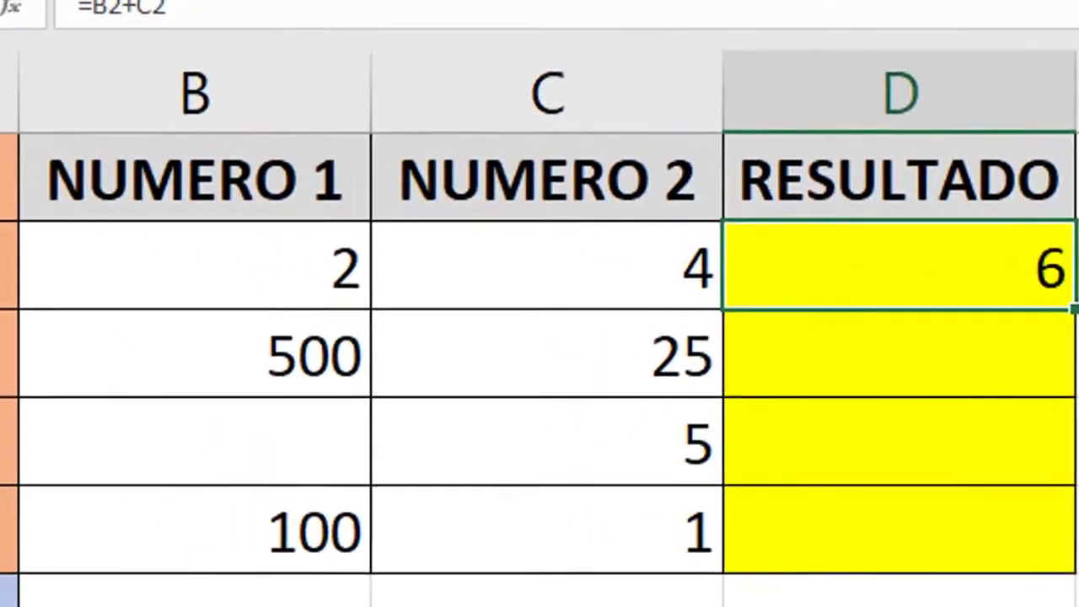
pyautogui.press('F2')
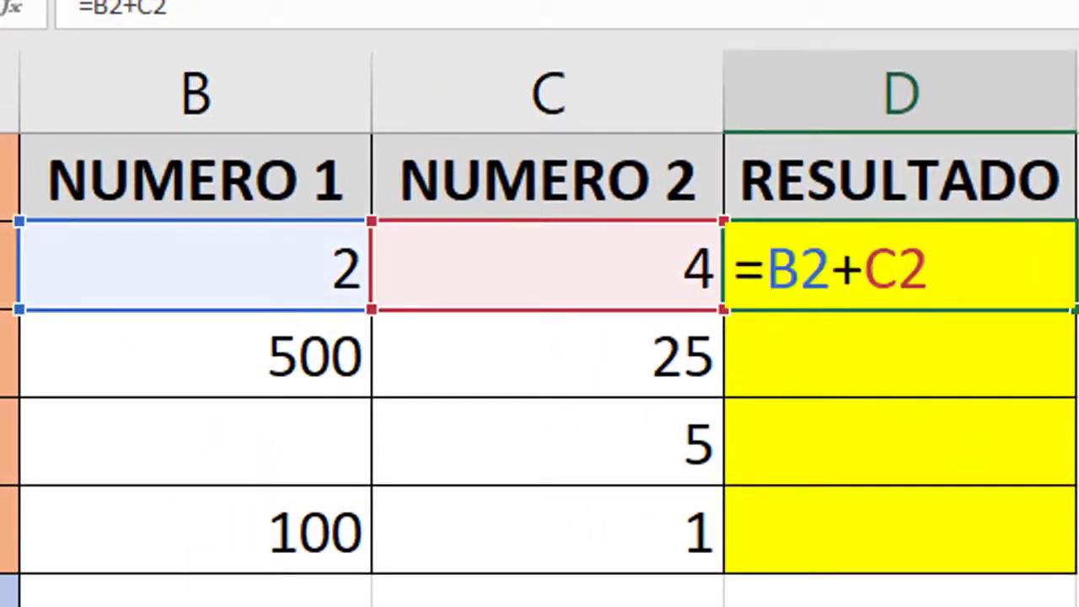
pyautogui.click(898, 268)
pyautogui.press('Left')
pyautogui.press('Left')
pyautogui.press('Left')
pyautogui.press('Left')
pyautogui.press('Right')
pyautogui.press('Right')
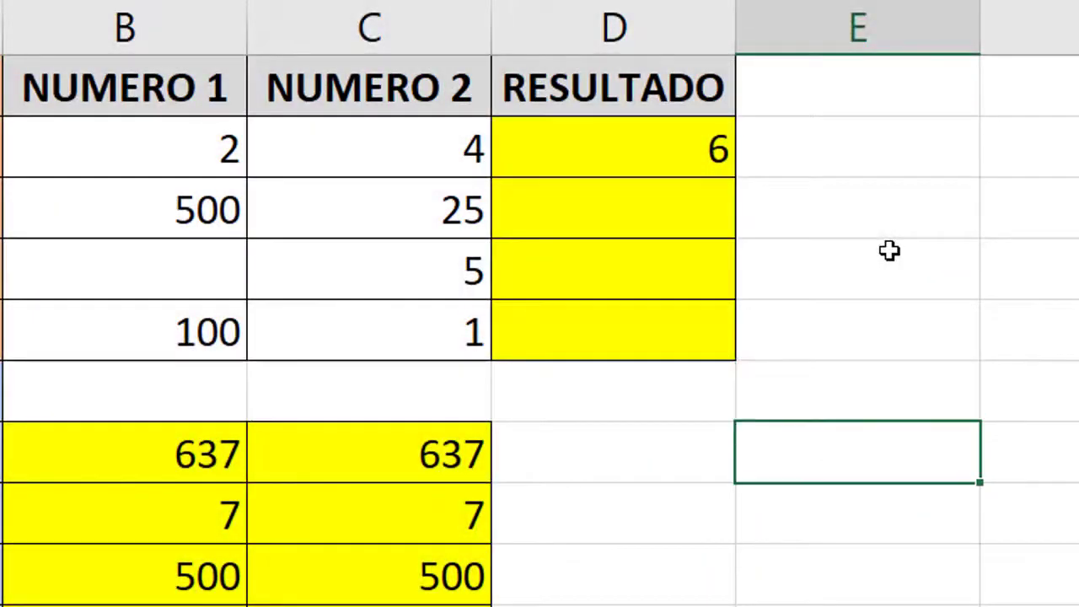
# Enter the formula =B2+C2 in the empty cell E7 and reselect that cell
pyautogui.press('Right')
pyautogui.press('Left')
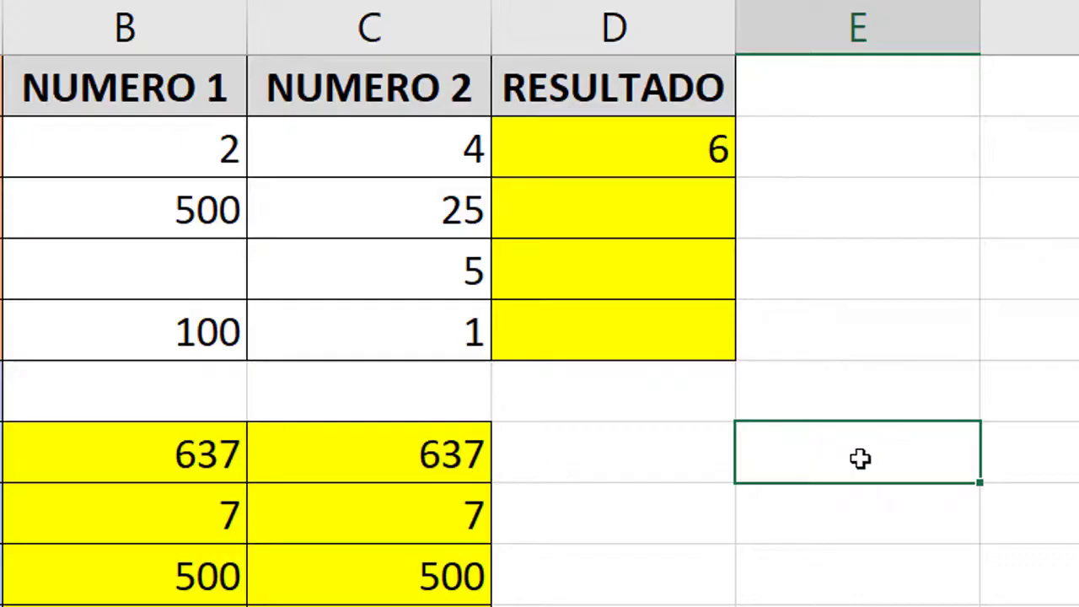
pyautogui.write('=')
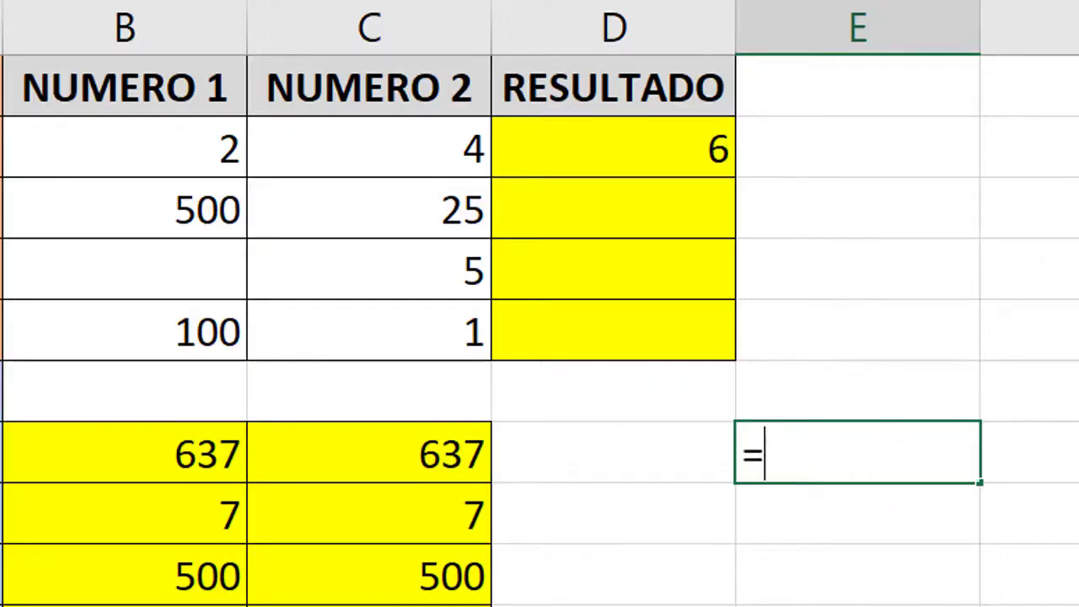
pyautogui.write('B2')
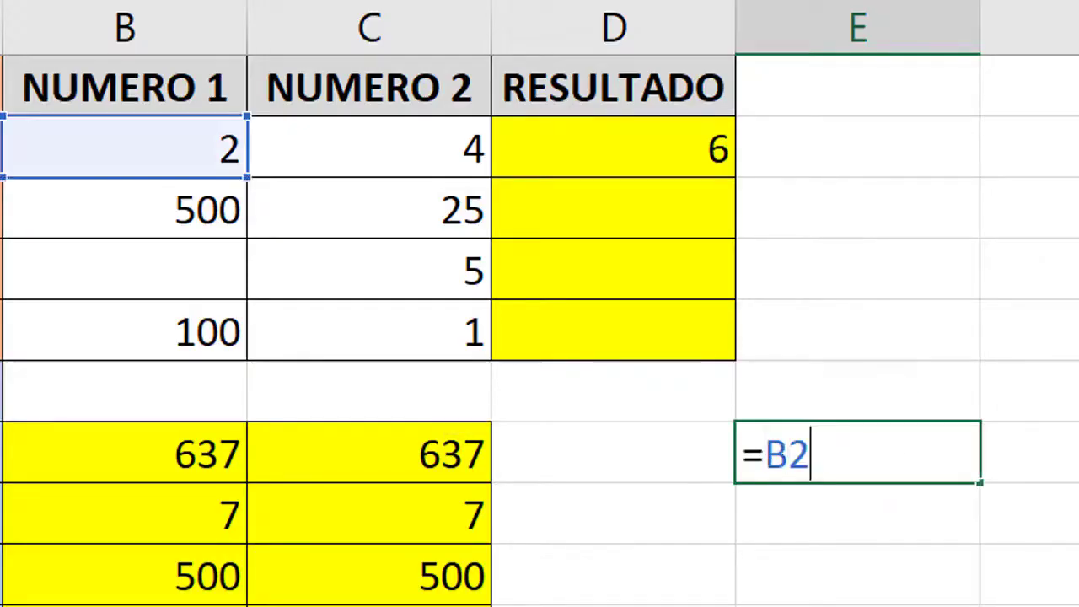
pyautogui.write('+C2')
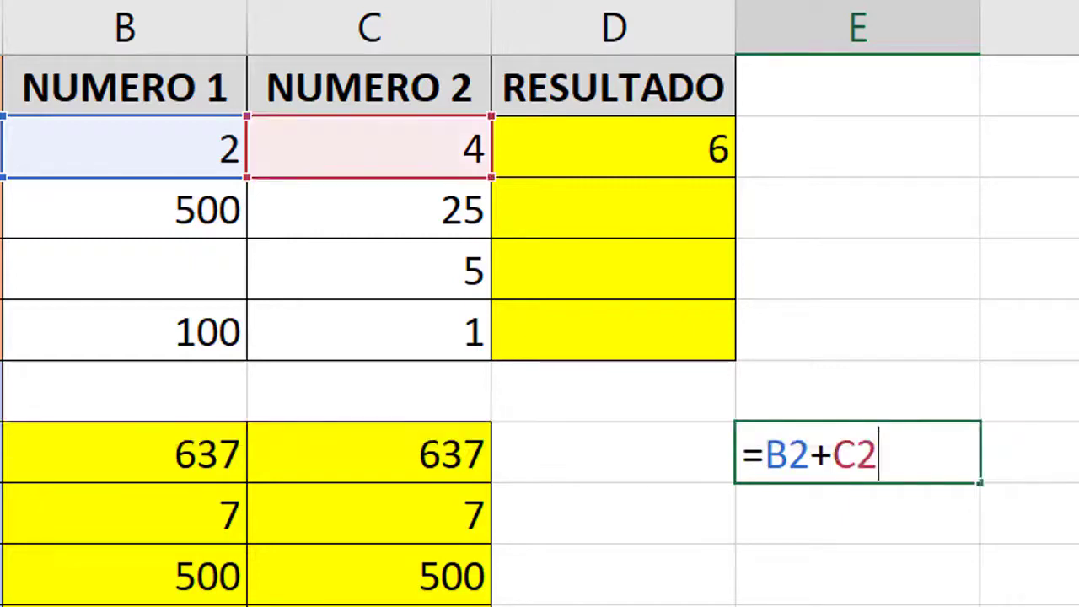
pyautogui.press('Return')
pyautogui.press('Up')
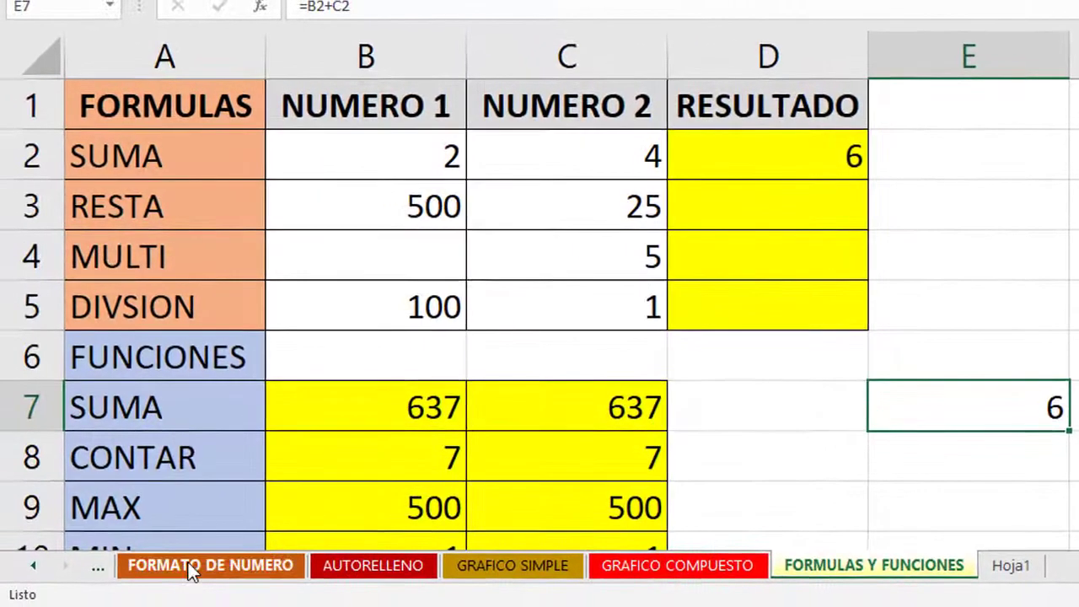
# In E5 of the FORMATO DE NUMERO sheet, enter a formula adding B2 and C2 from the FORMULAS Y FUNCIONES sheet, and reselect the cell
pyautogui.click(188, 562)
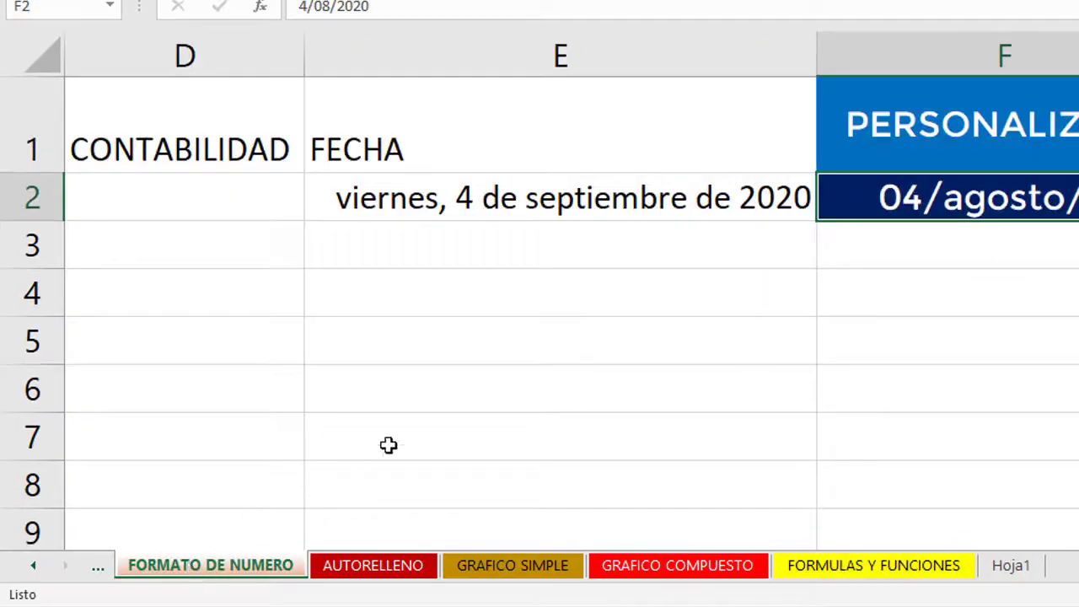
pyautogui.click(498, 341)
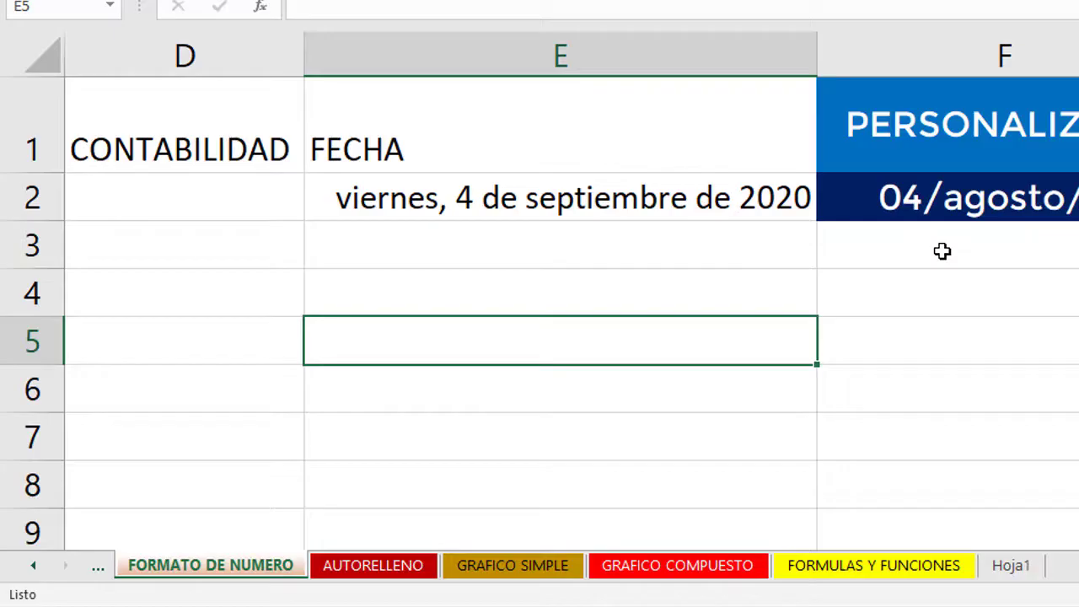
pyautogui.write('=')
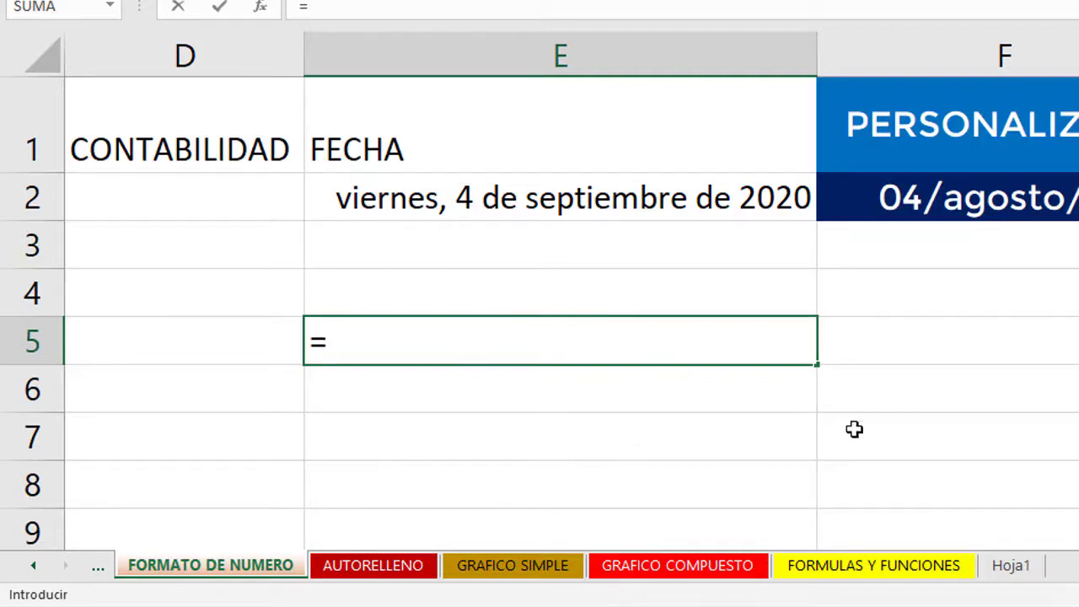
pyautogui.click(853, 571)
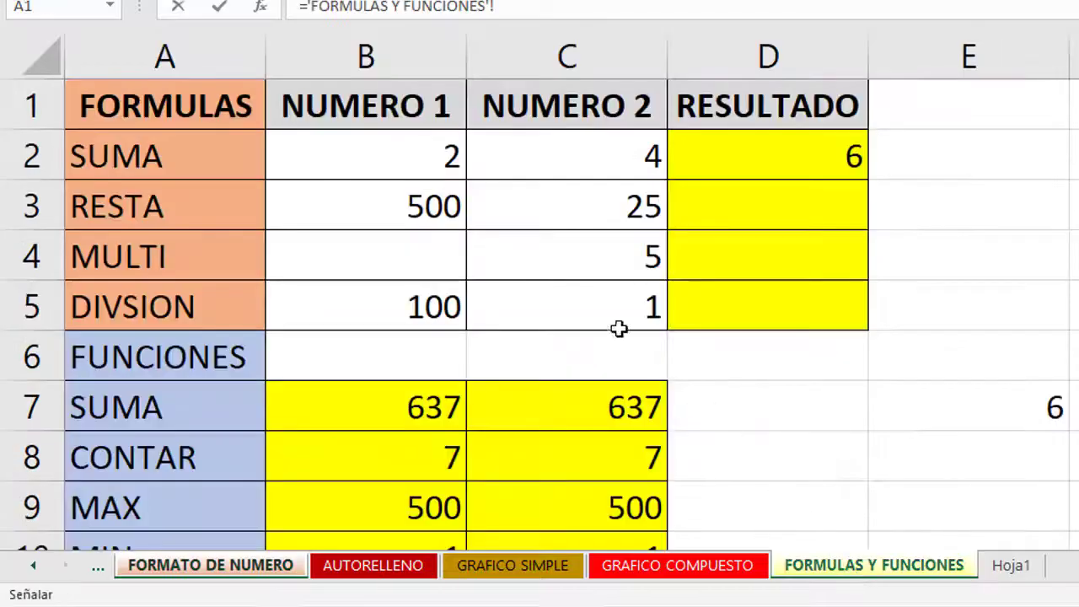
pyautogui.click(364, 167)
pyautogui.write('+')
pyautogui.click(577, 162)
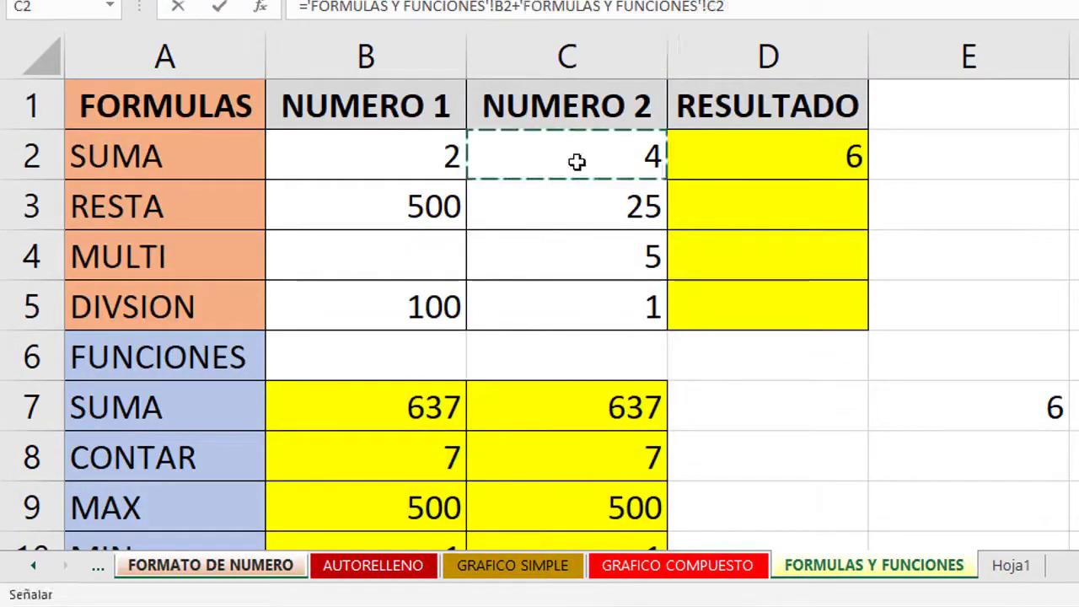
pyautogui.press('Return')
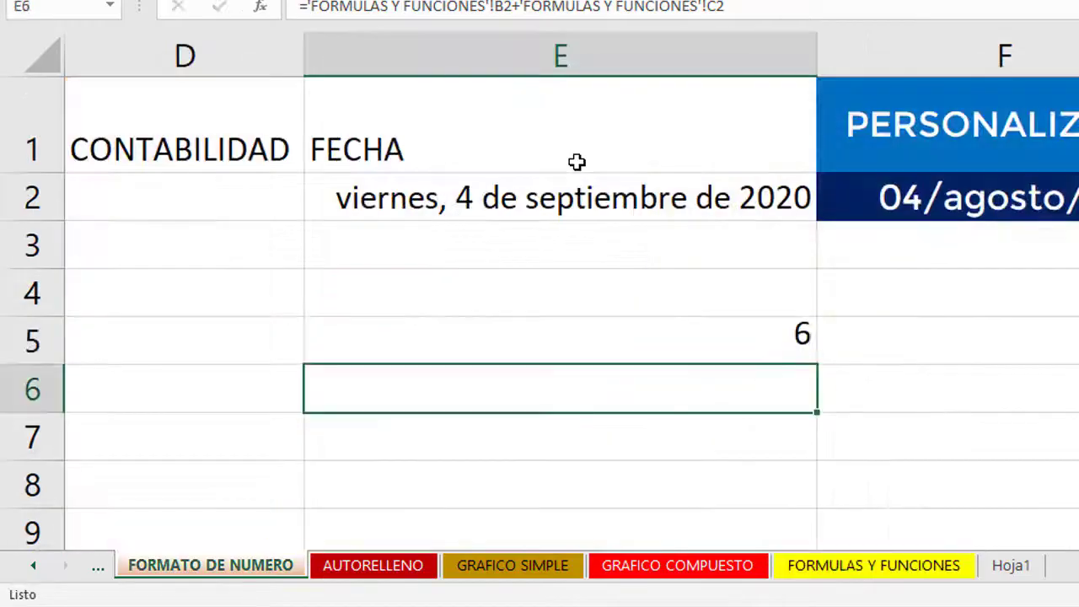
pyautogui.click(708, 351)
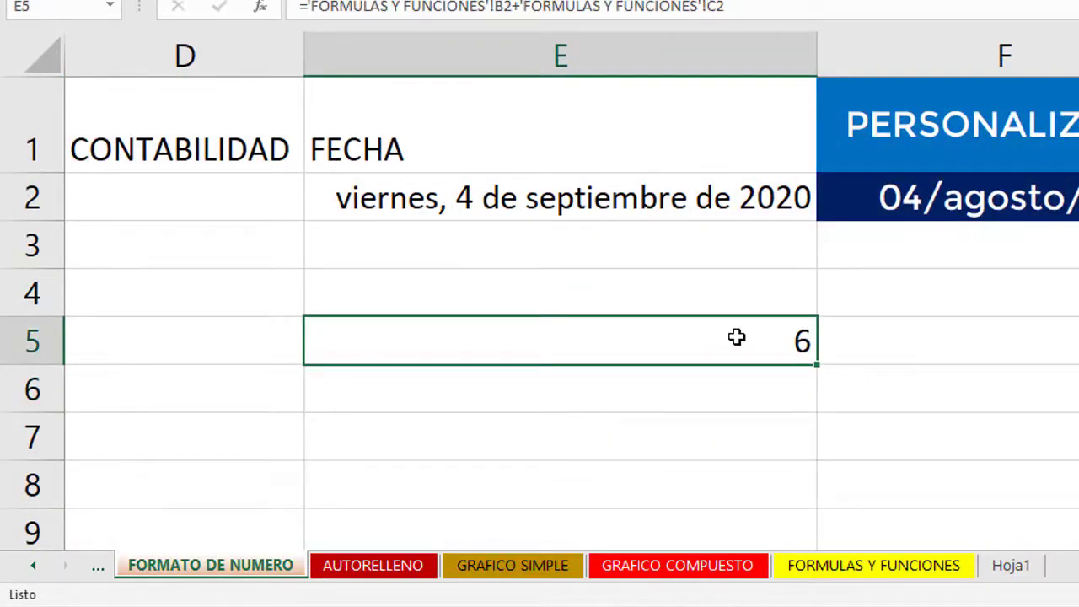
# Examine the cross-sheet formula in E5 of the FORMATO DE NUMERO sheet and return to the FORMULAS Y FUNCIONES sheet
pyautogui.doubleClick(387, 337)
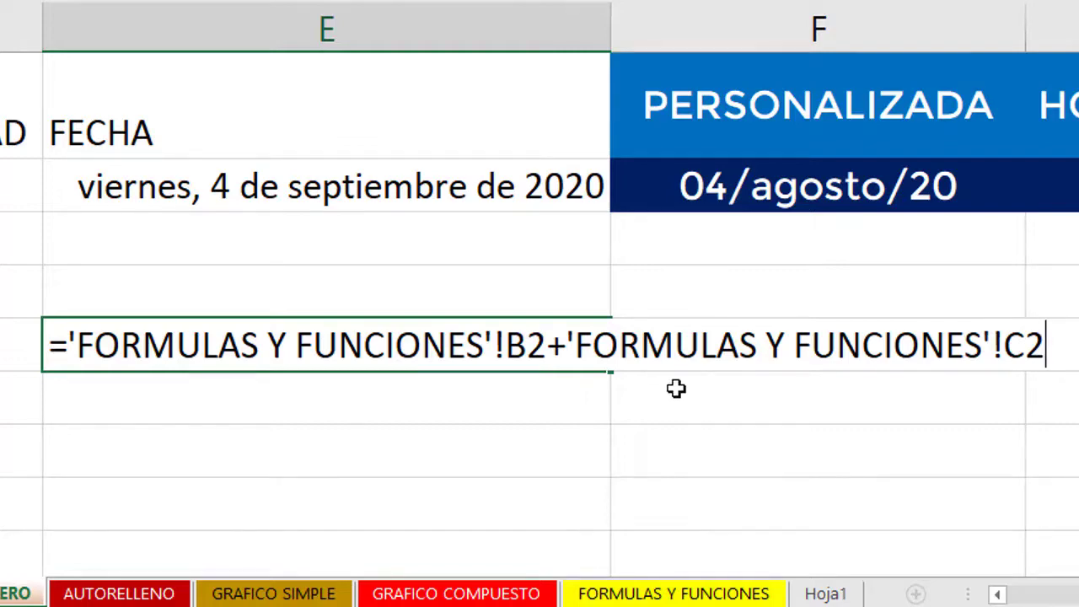
pyautogui.press('Return')
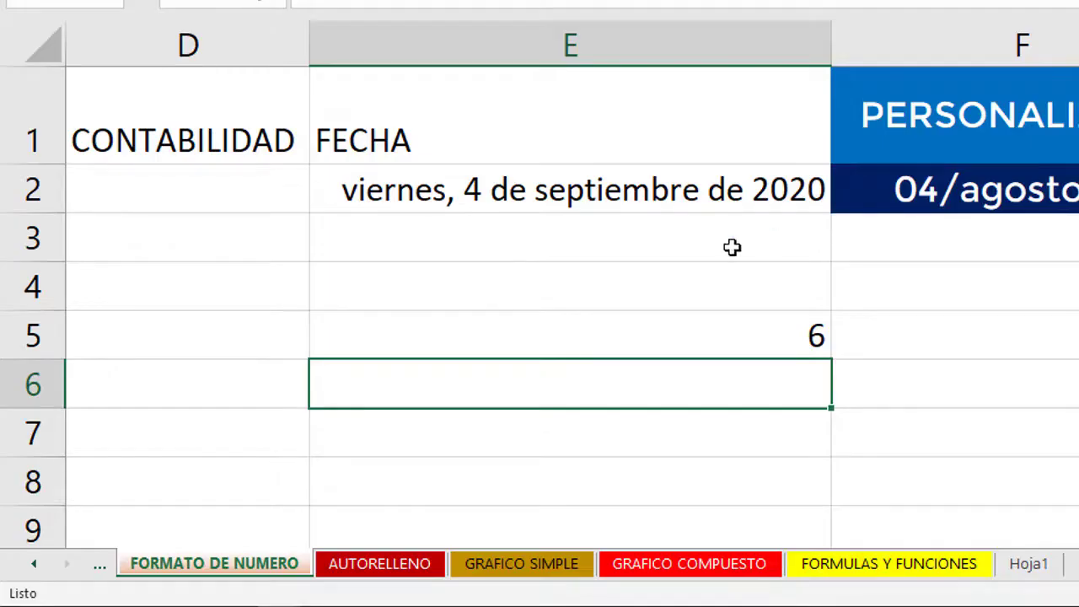
pyautogui.click(868, 579)
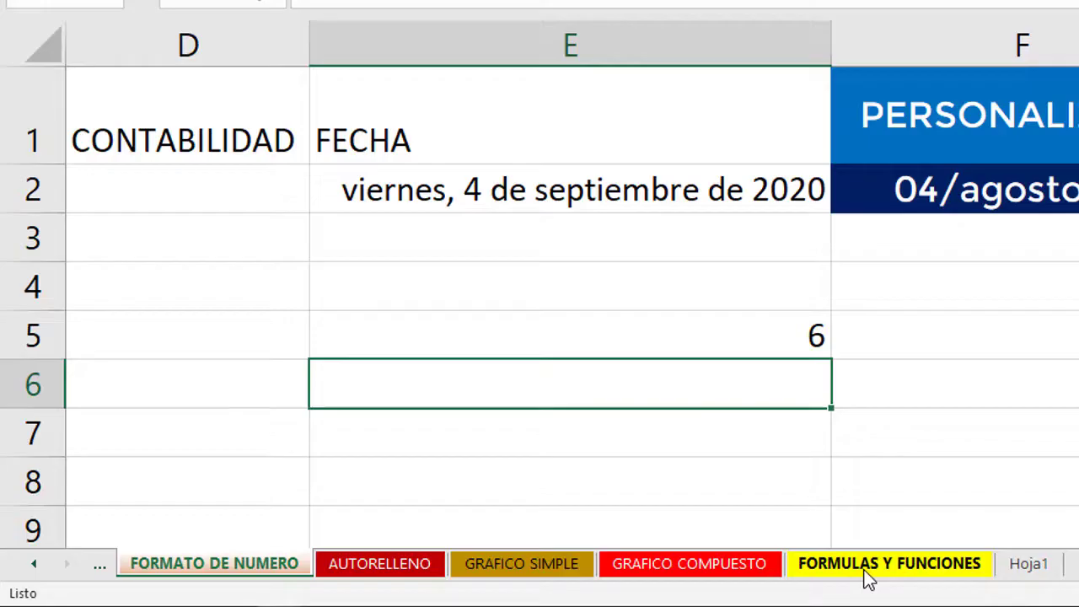
pyautogui.click(869, 579)
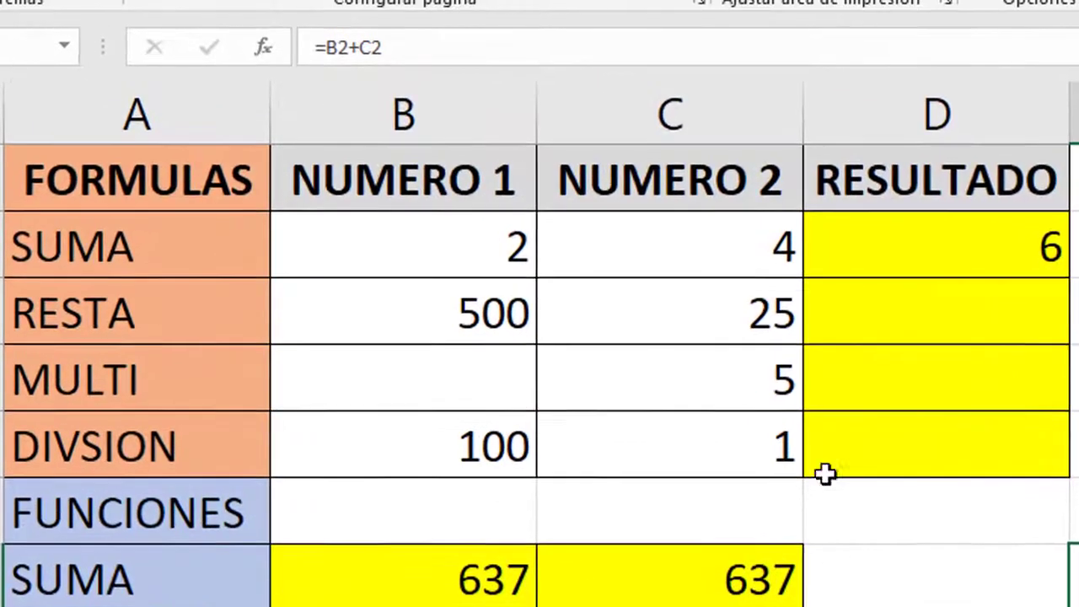
# Review the SUMA row's operand cells B2 and C2 and its result cell D2, ending on D3
pyautogui.click(874, 239)
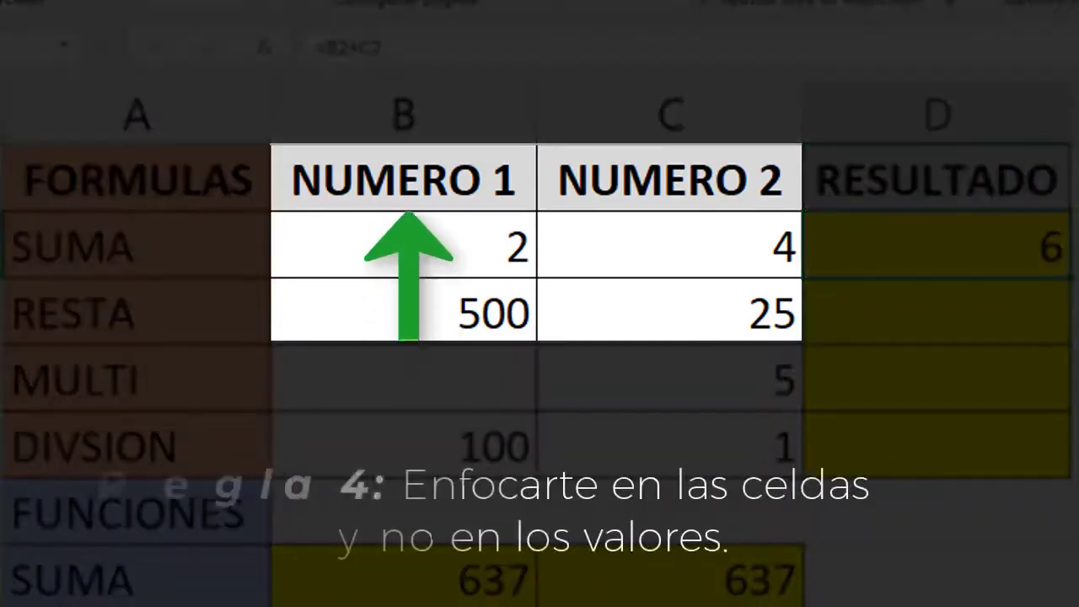
pyautogui.click(671, 245)
pyautogui.click(403, 245)
pyautogui.click(671, 245)
pyautogui.click(403, 245)
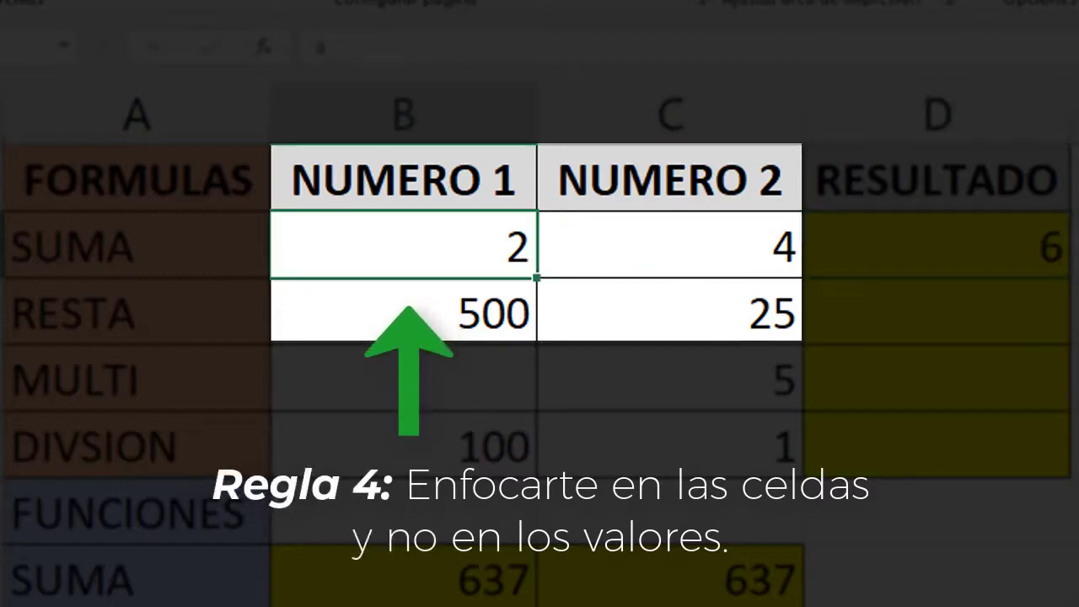
pyautogui.click(671, 245)
pyautogui.click(937, 245)
pyautogui.click(938, 313)
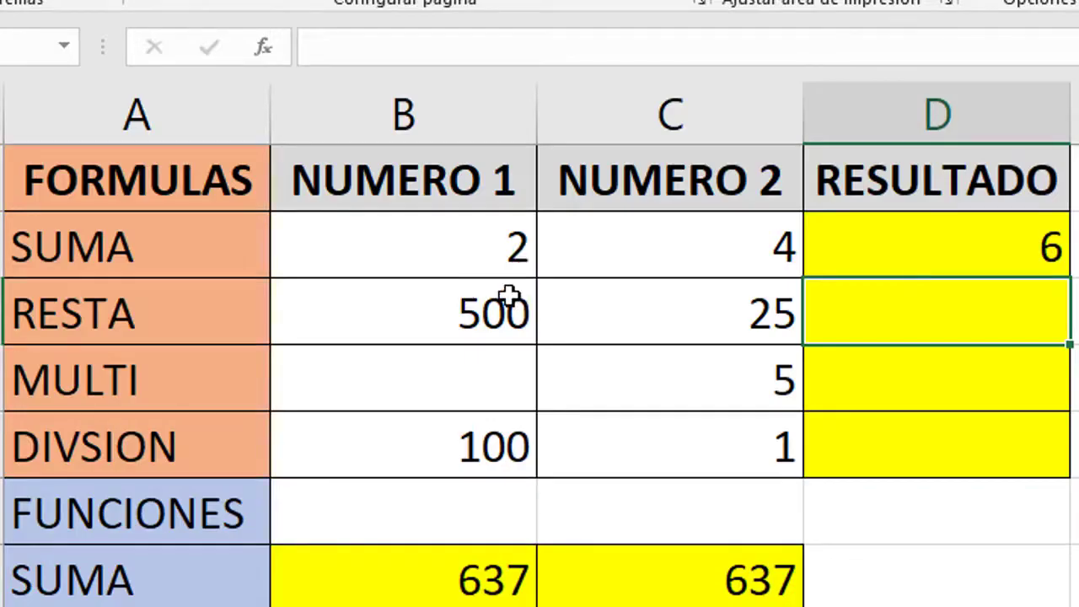
# Check the references in D2's formula and set the first SUMA number in B2 to 10
pyautogui.doubleClick(978, 250)
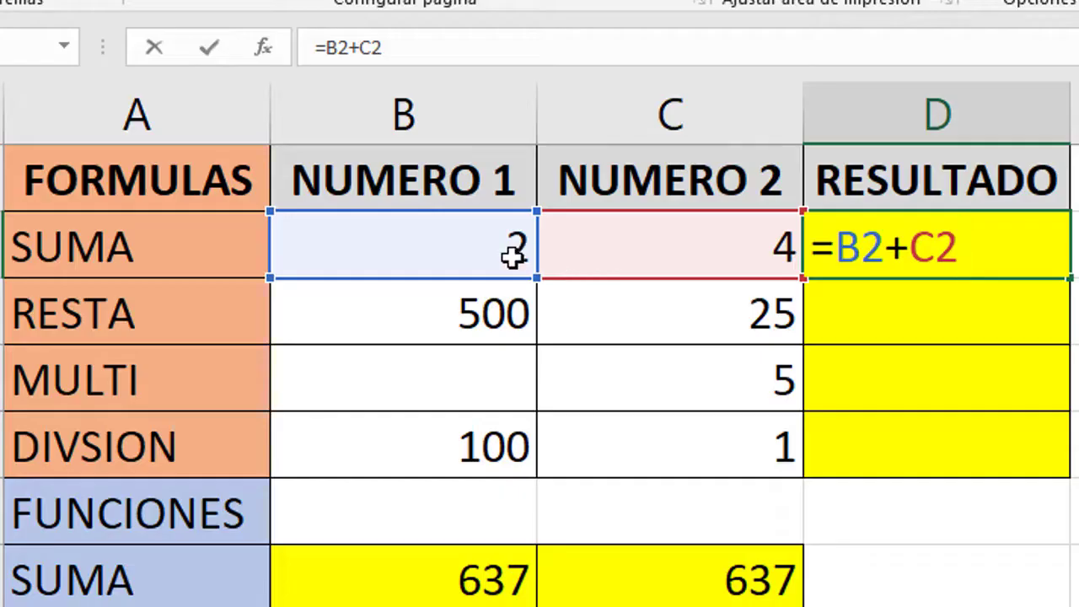
pyautogui.hotkey('ctrl', 'Return')
pyautogui.press('Left')
pyautogui.press('Left')
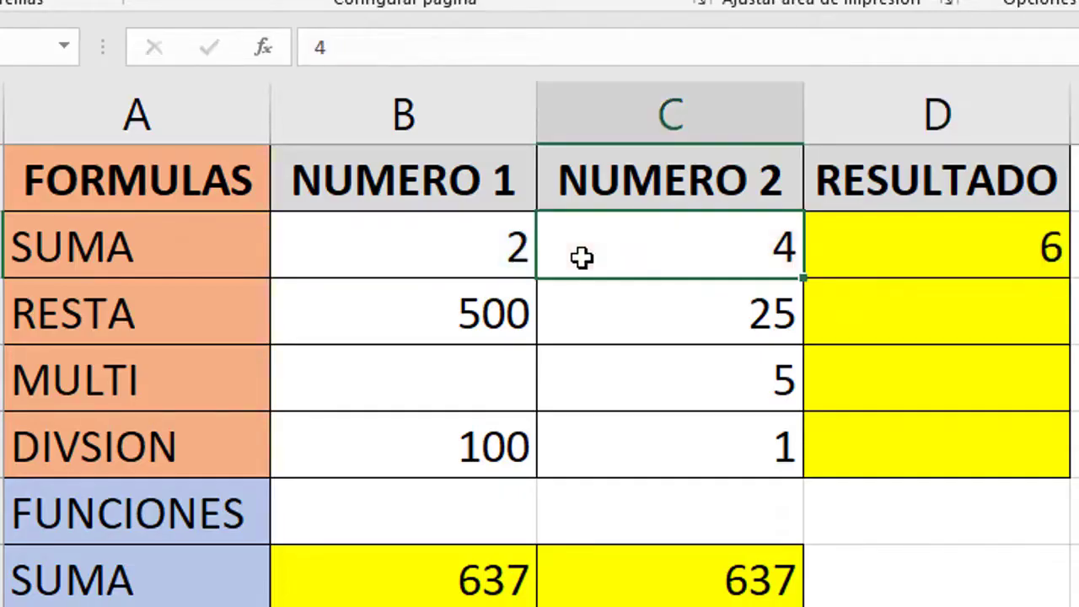
pyautogui.write('10')
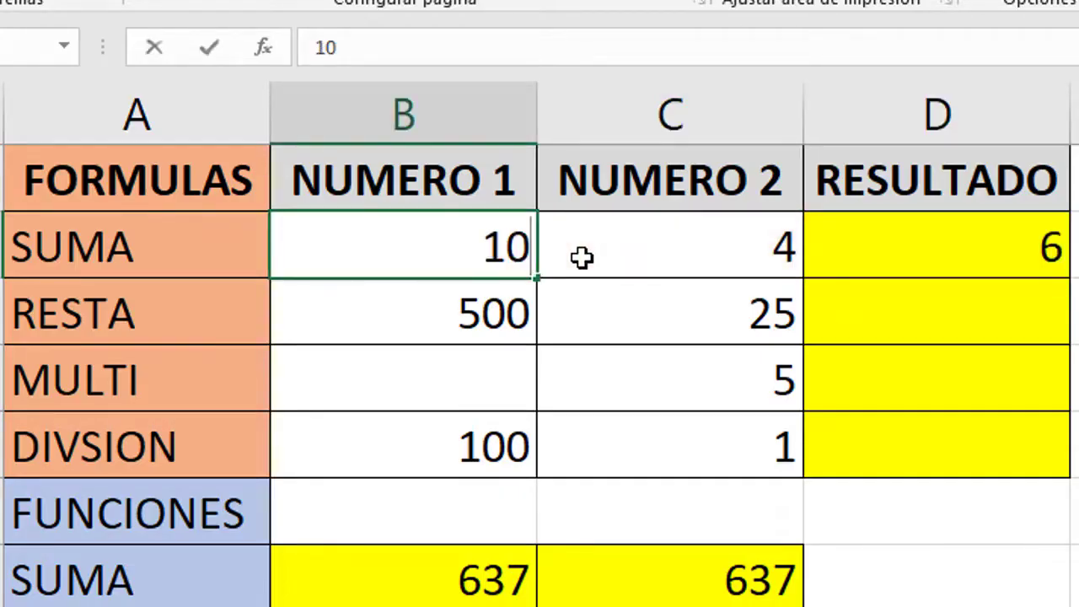
pyautogui.press('Return')
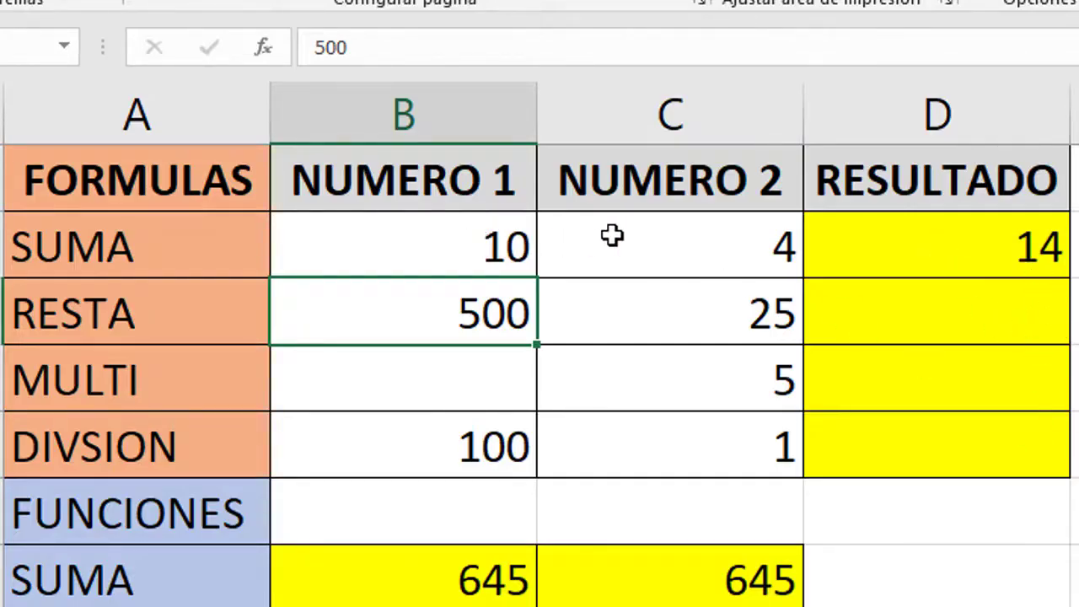
# Enter the formula =10+4 in D3, using literal values instead of cell references
pyautogui.click(927, 314)
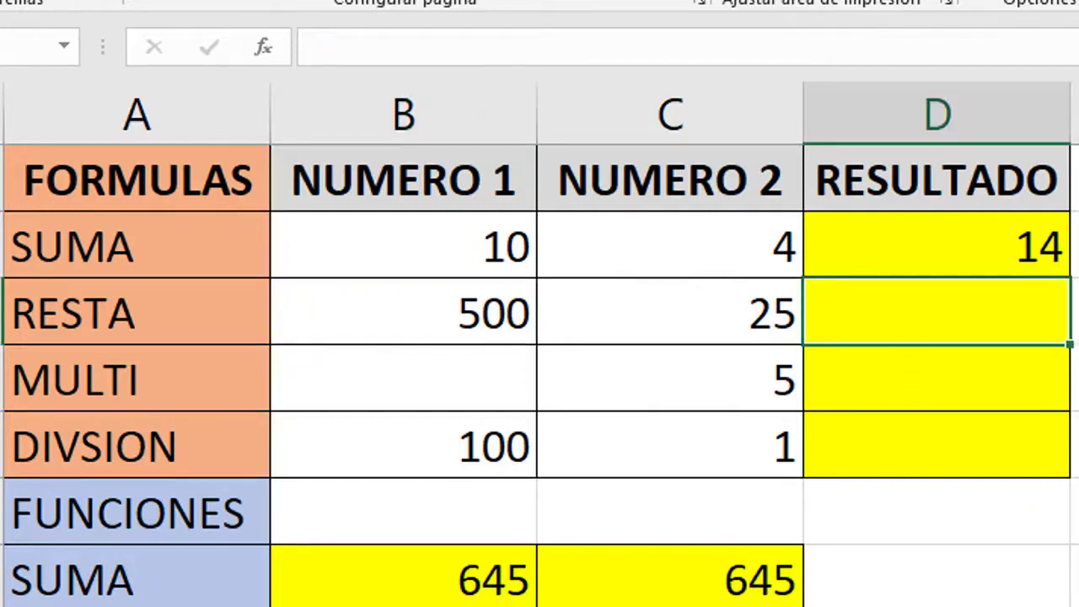
pyautogui.write('=')
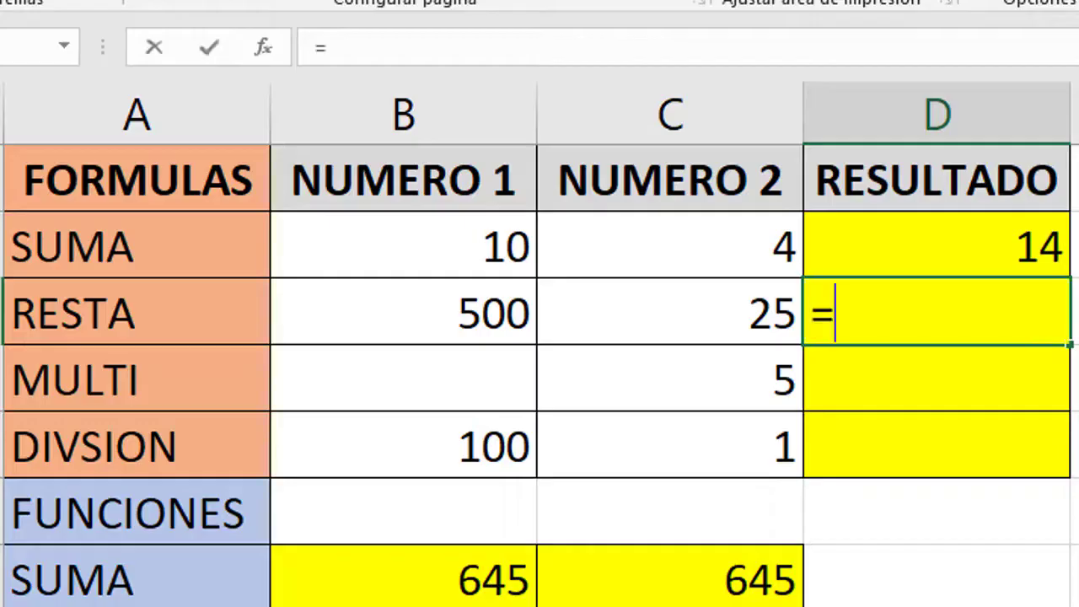
pyautogui.write('10+4')
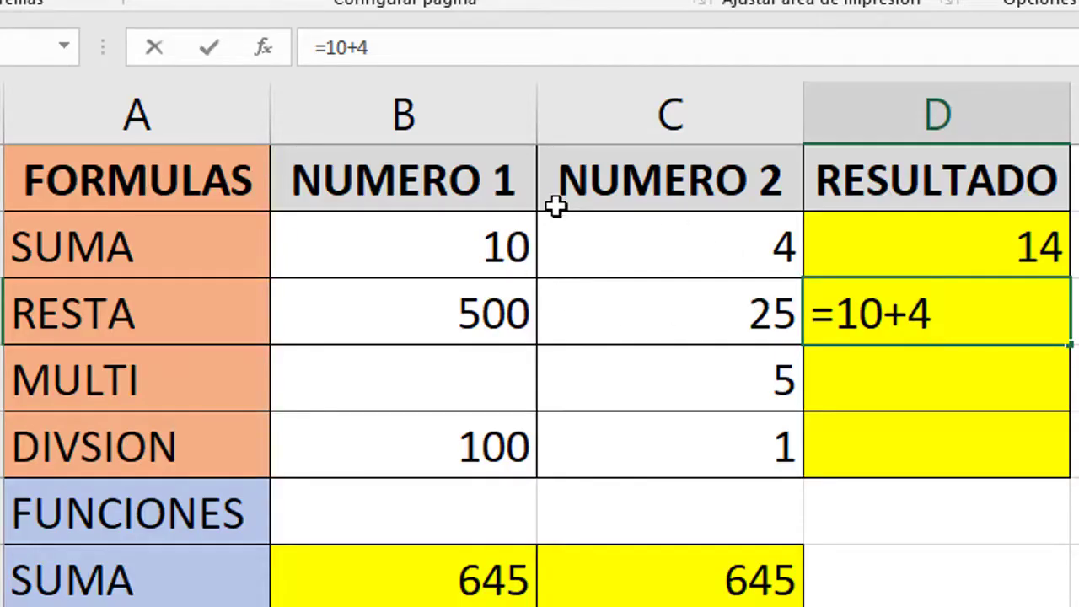
pyautogui.press('Return')
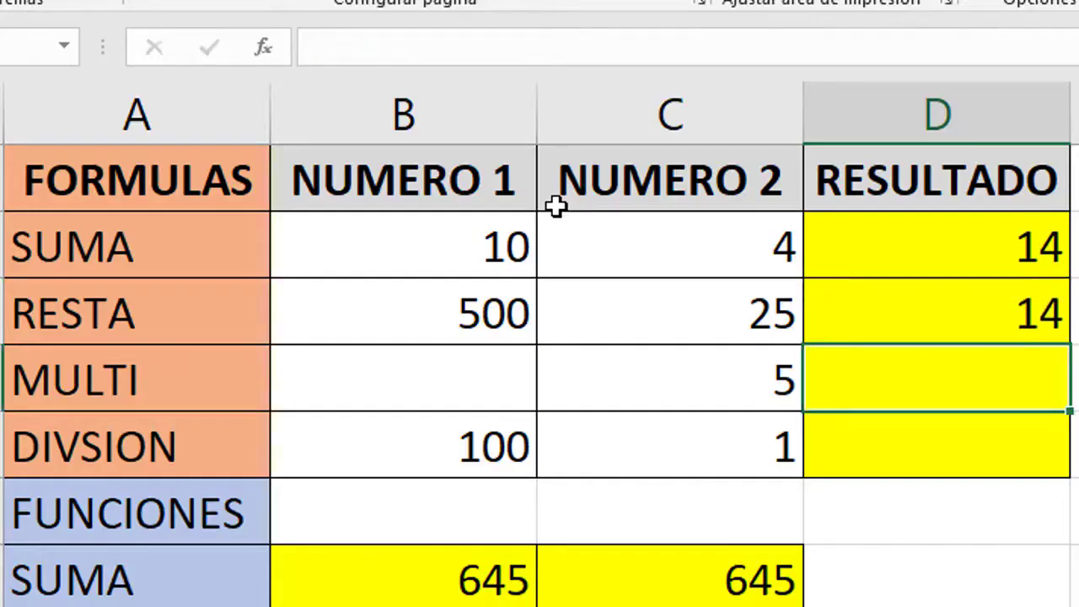
# Set the second SUMA number in C2 to 5 and inspect the literal-value formula in D3
pyautogui.press('Up')
pyautogui.press('Up')
pyautogui.press('Left')
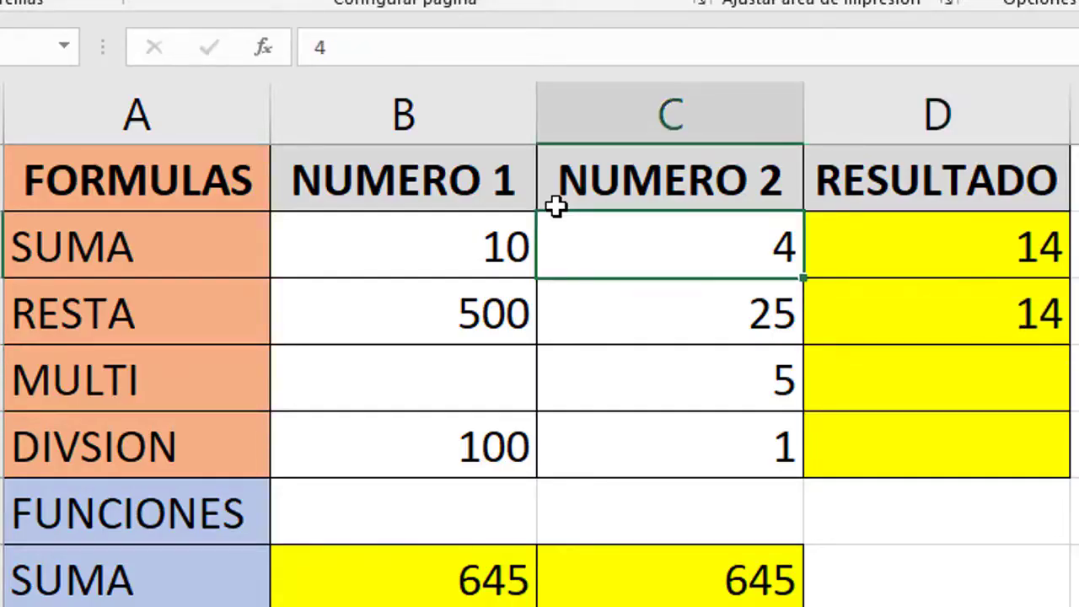
pyautogui.write('5')
pyautogui.press('Return')
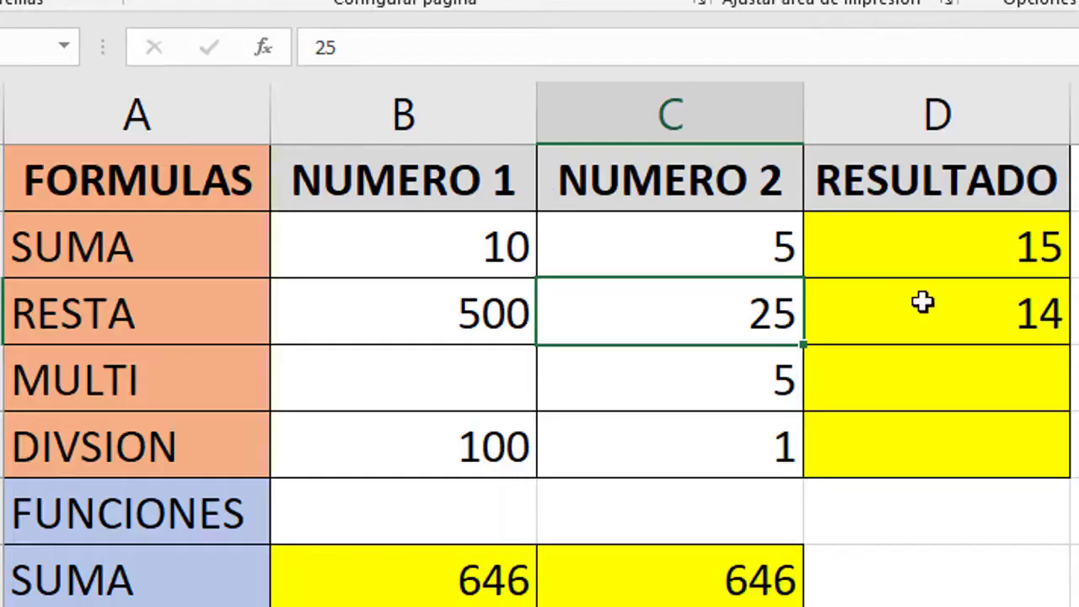
pyautogui.click(953, 314)
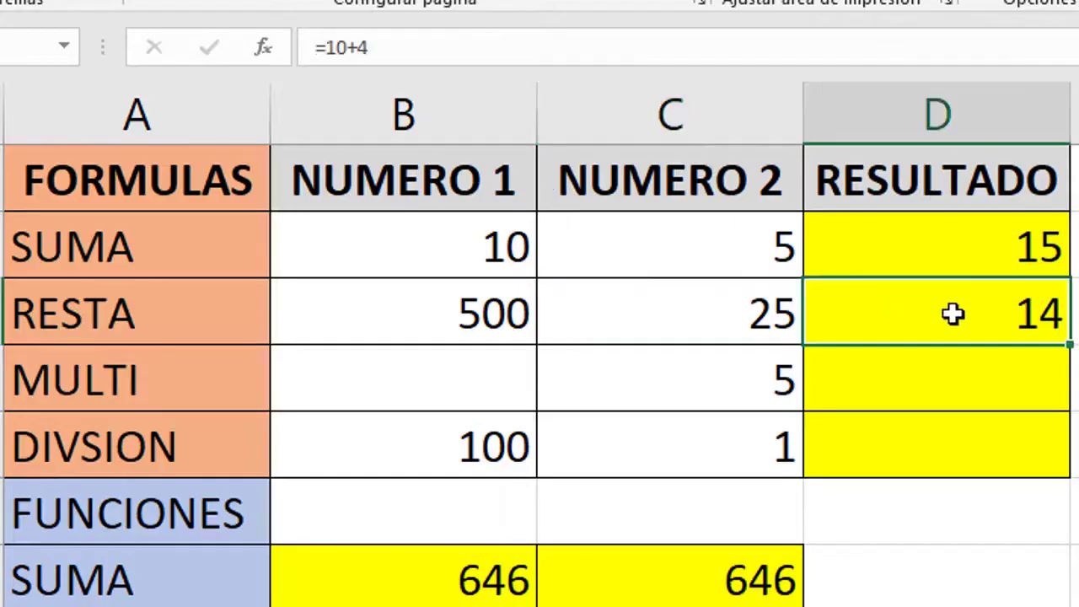
pyautogui.doubleClick(952, 313)
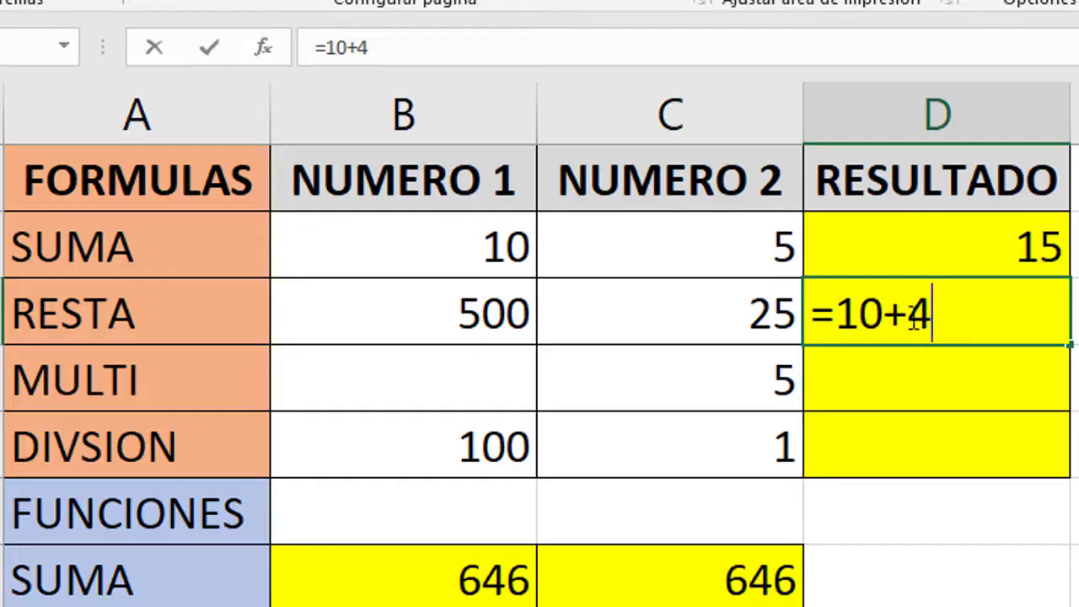
# Try extending D2's formula to =B2+C2+D2 so the cell refers to itself, and accept the circular reference notice
pyautogui.click(910, 256)
pyautogui.doubleClick(910, 255)
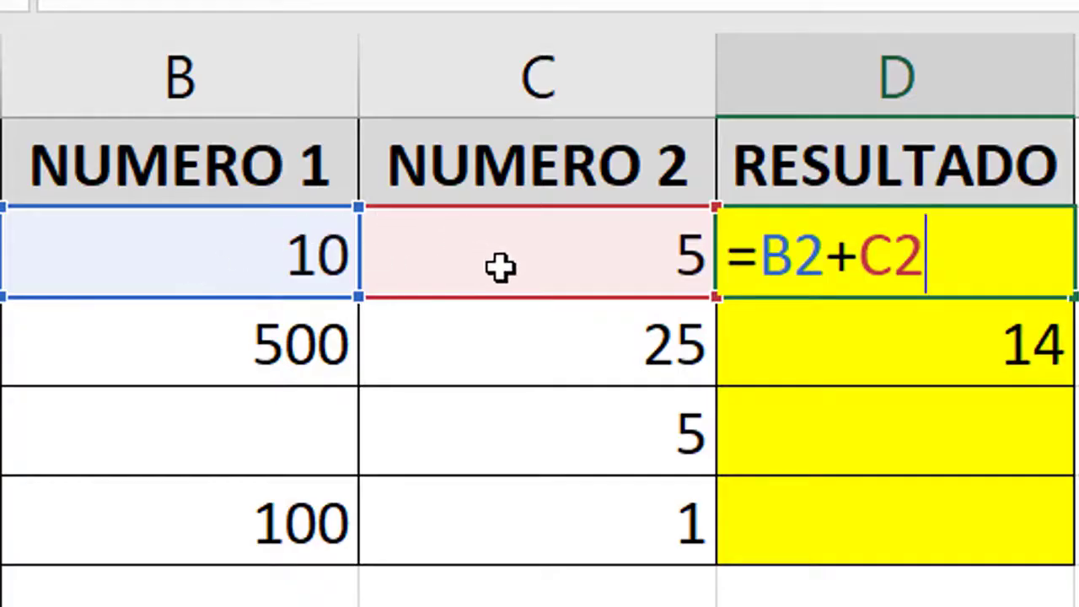
pyautogui.write('+')
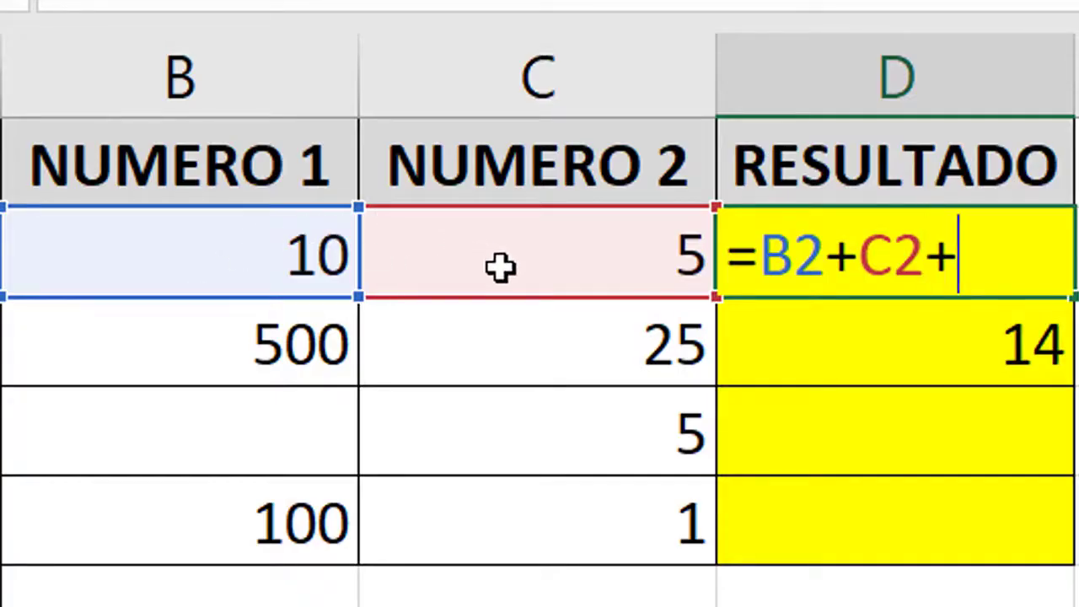
pyautogui.write('D2')
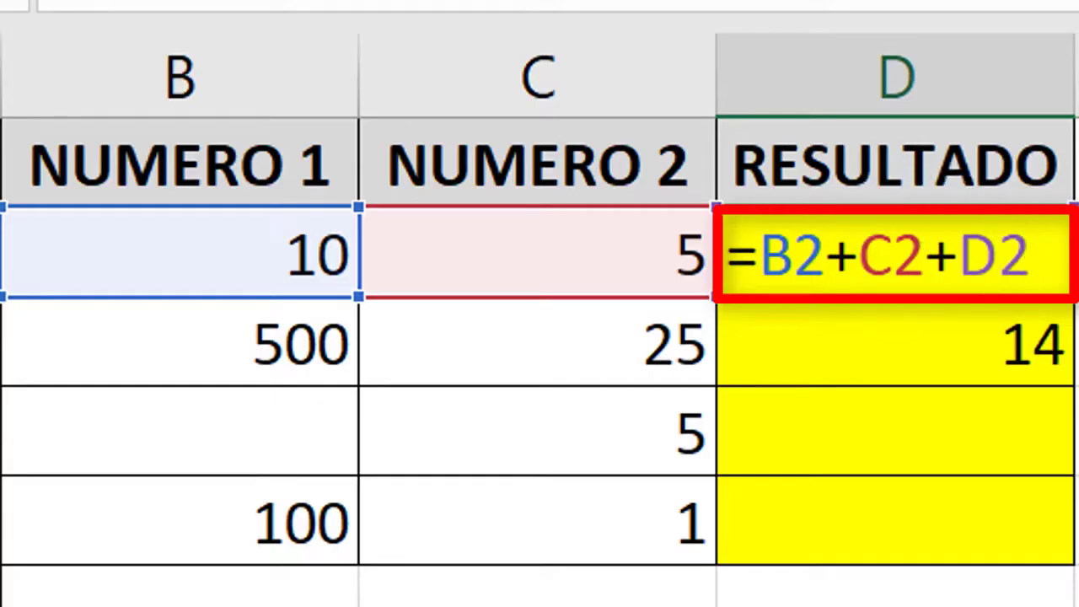
pyautogui.press('Return')
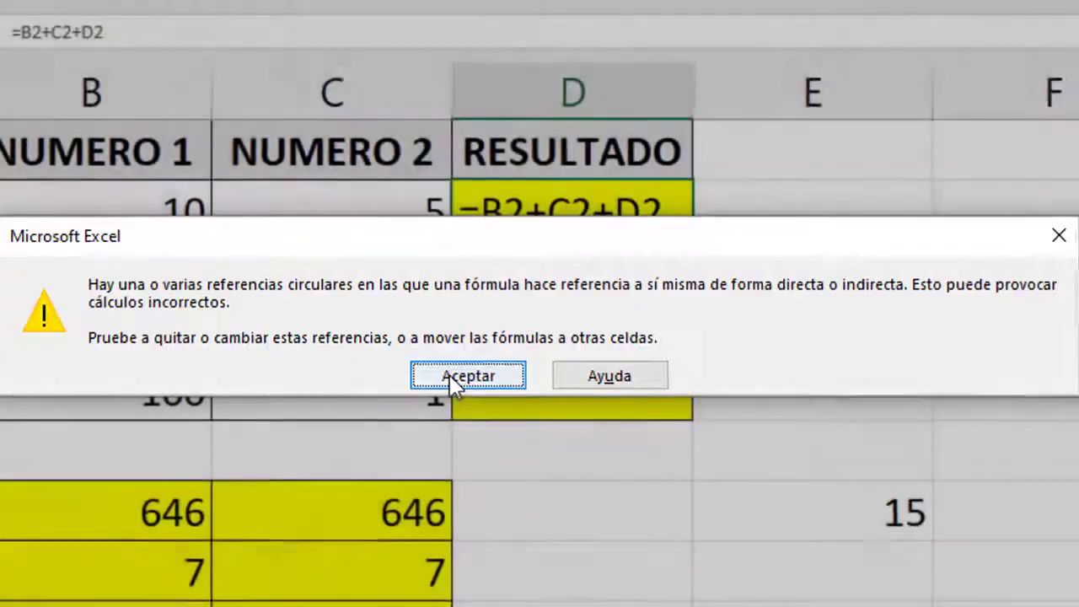
pyautogui.click(455, 381)
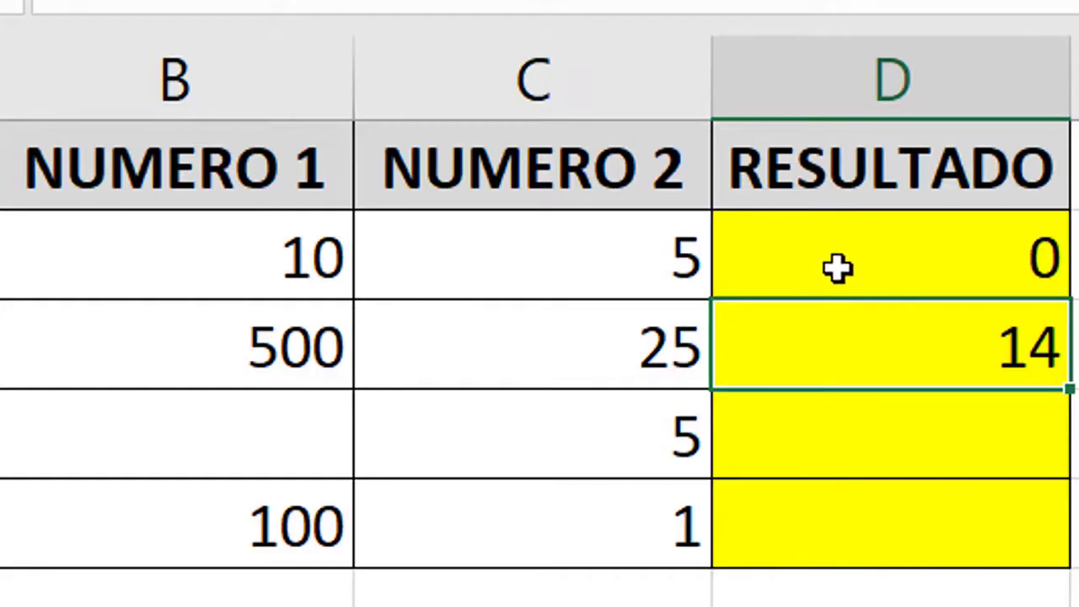
# Check the circular reference indicator on the AUTORELLENO and GRAFICO SIMPLE sheets and again on FORMULAS Y FUNCIONES
pyautogui.click(1076, 363)
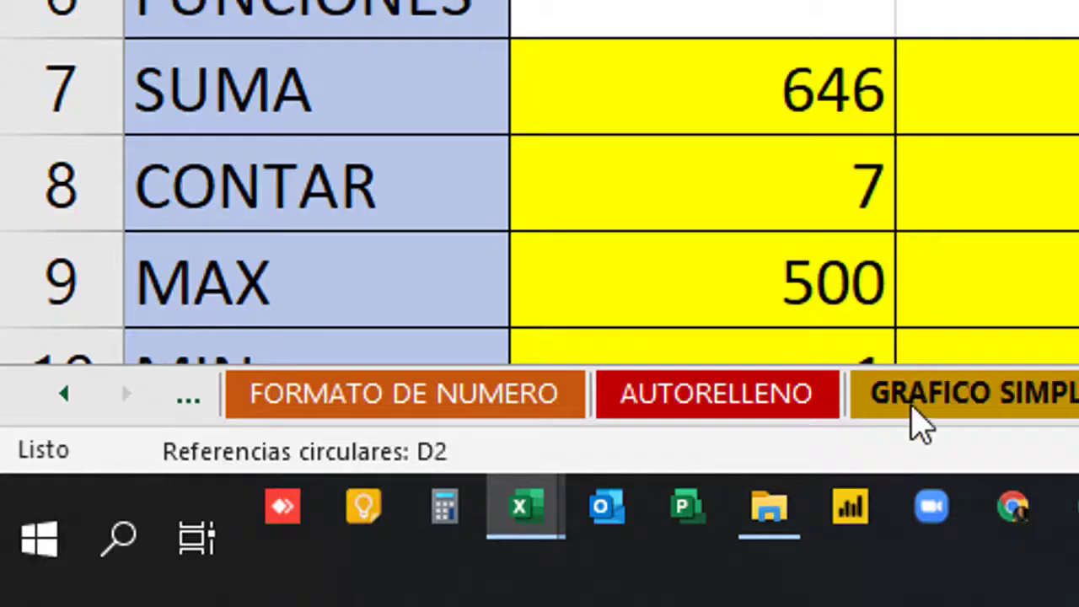
pyautogui.click(911, 402)
pyautogui.click(725, 406)
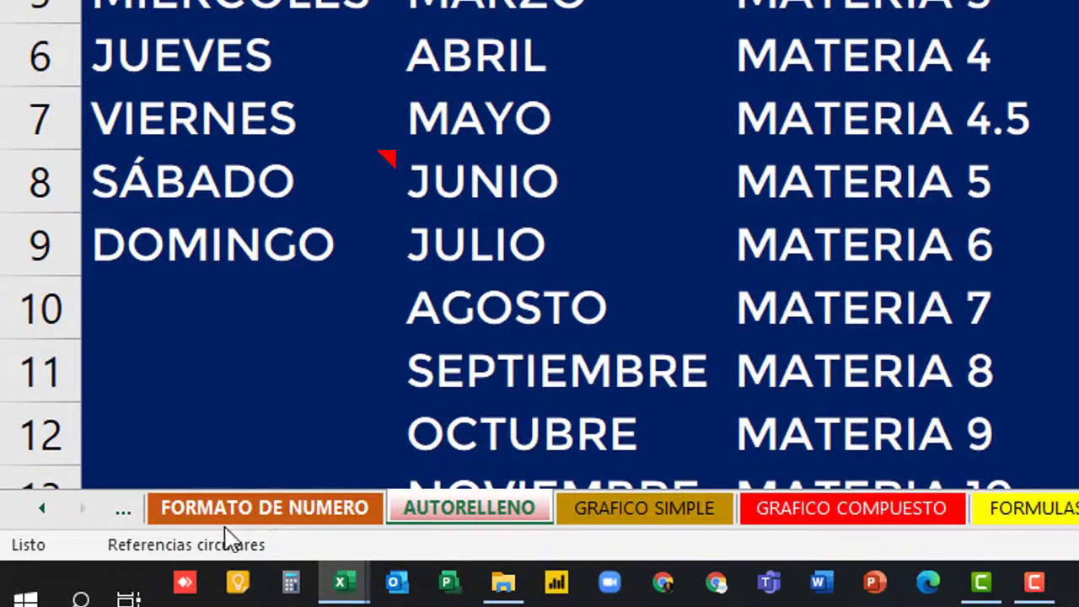
pyautogui.moveTo(128, 554)
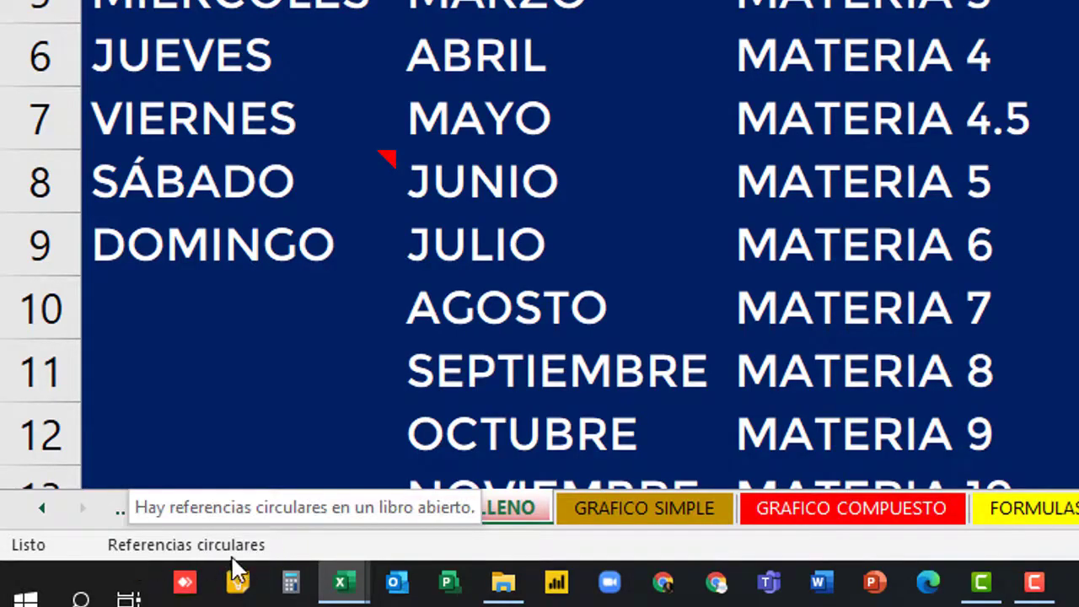
pyautogui.click(607, 511)
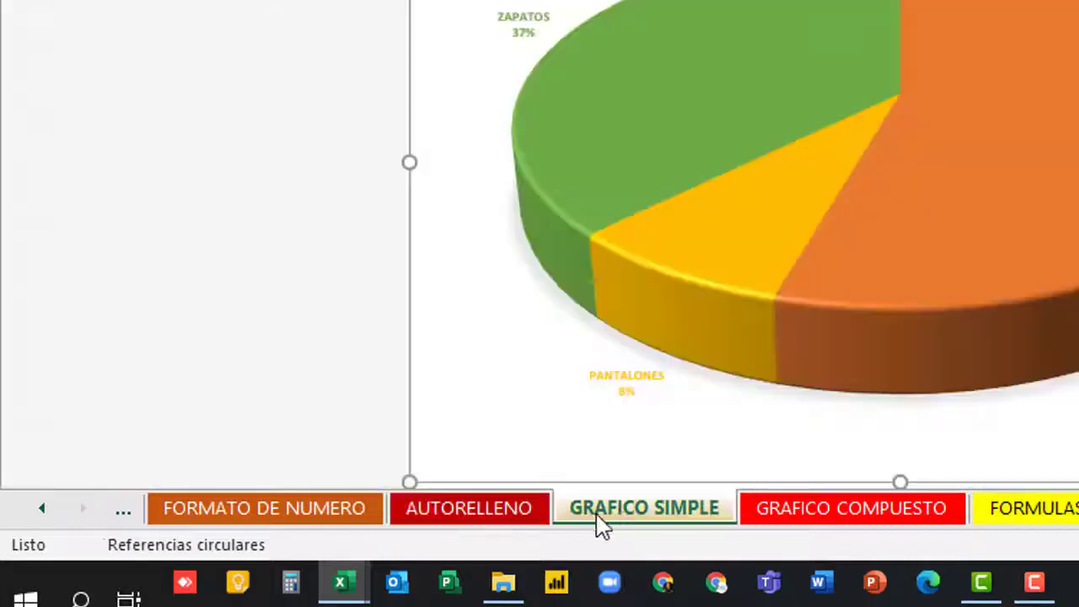
pyautogui.click(472, 523)
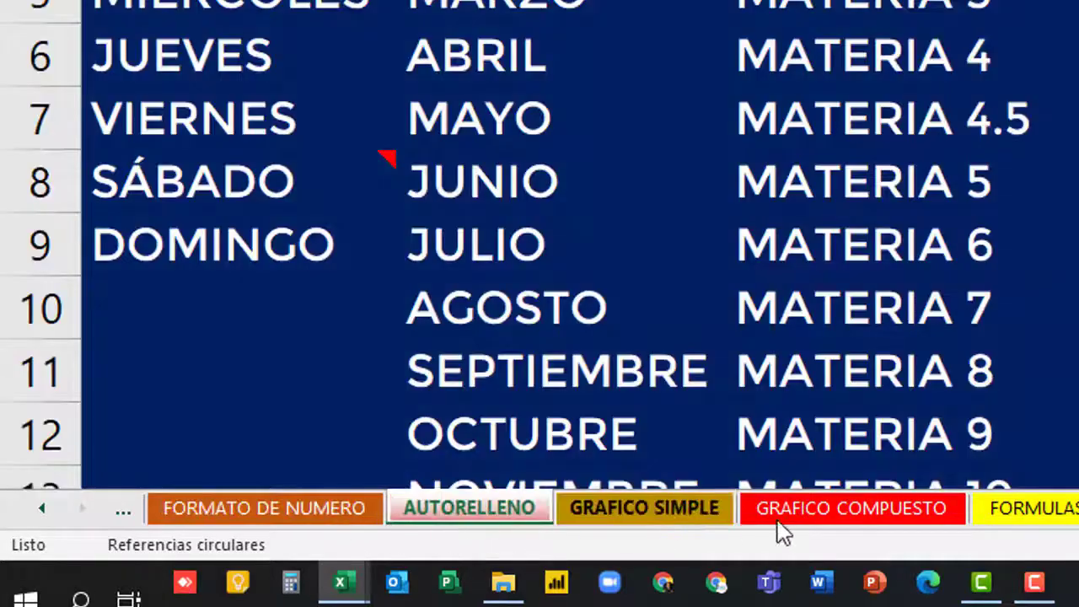
pyautogui.click(1044, 516)
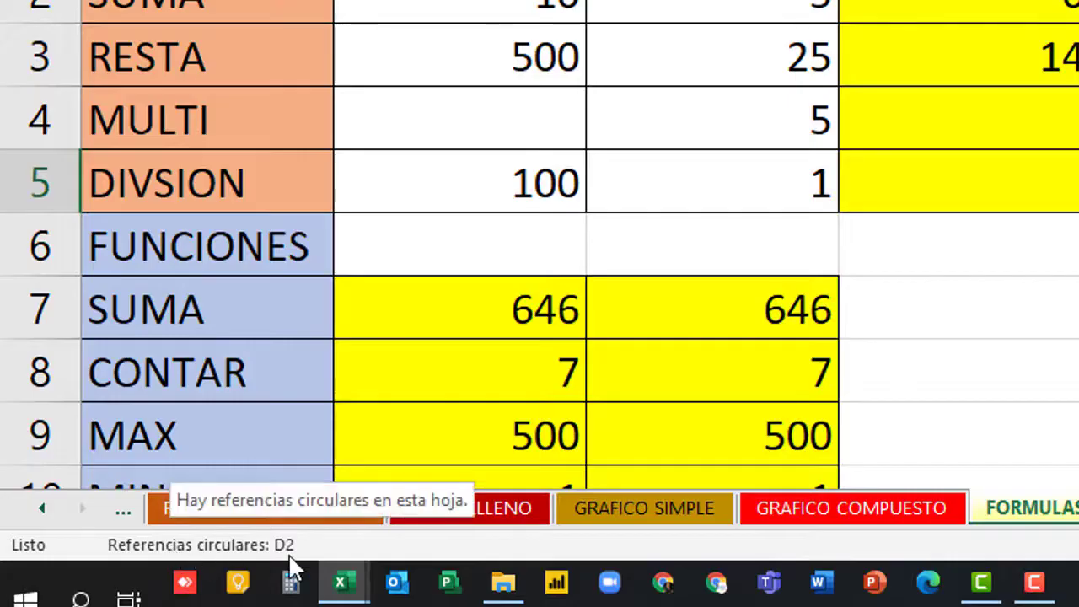
# Remove the self-reference from D2's formula so that it reads =B2+C2
pyautogui.click(961, 22)
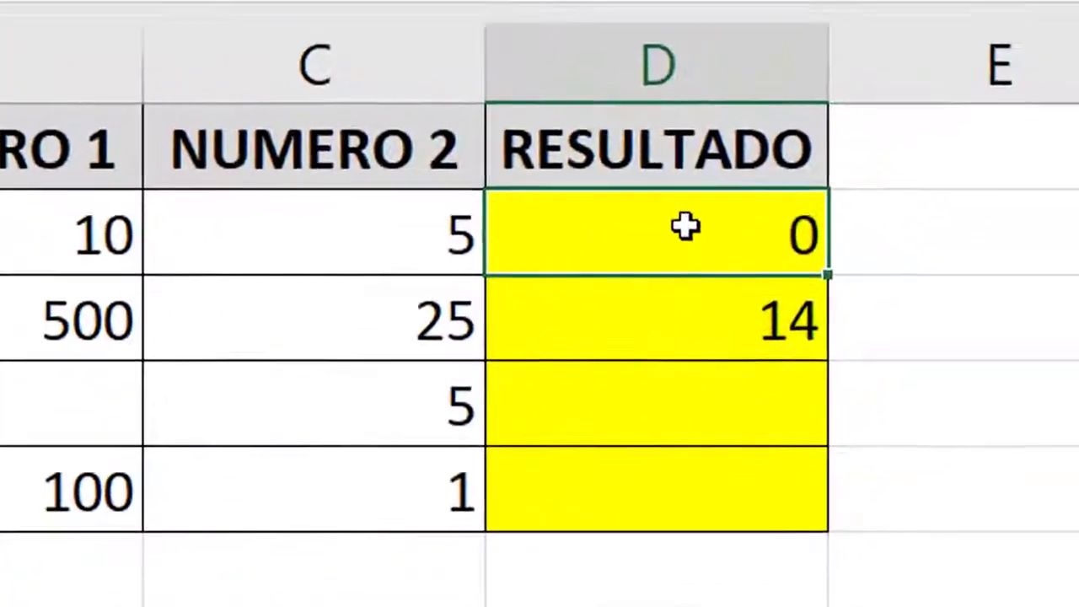
pyautogui.doubleClick(983, 7)
pyautogui.press('BackSpace')
pyautogui.press('BackSpace')
pyautogui.press('BackSpace')
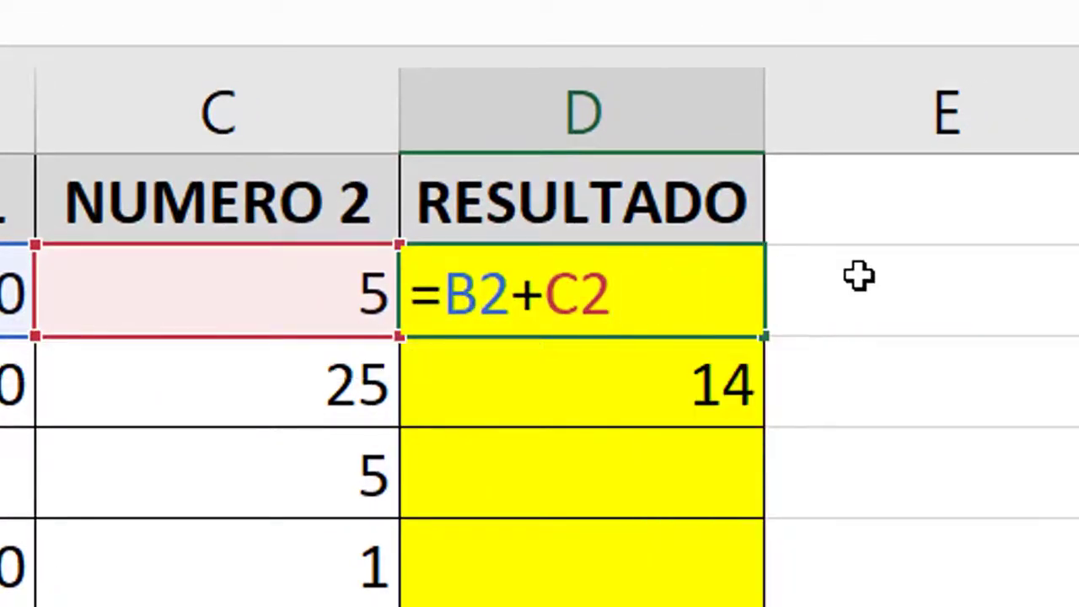
pyautogui.hotkey('ctrl', 'Return')
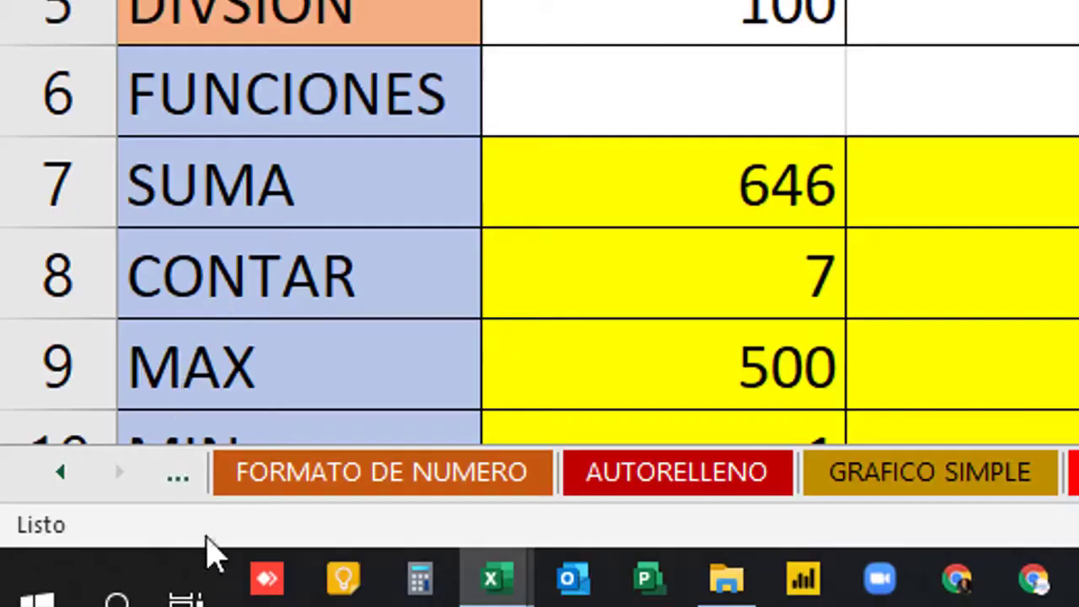